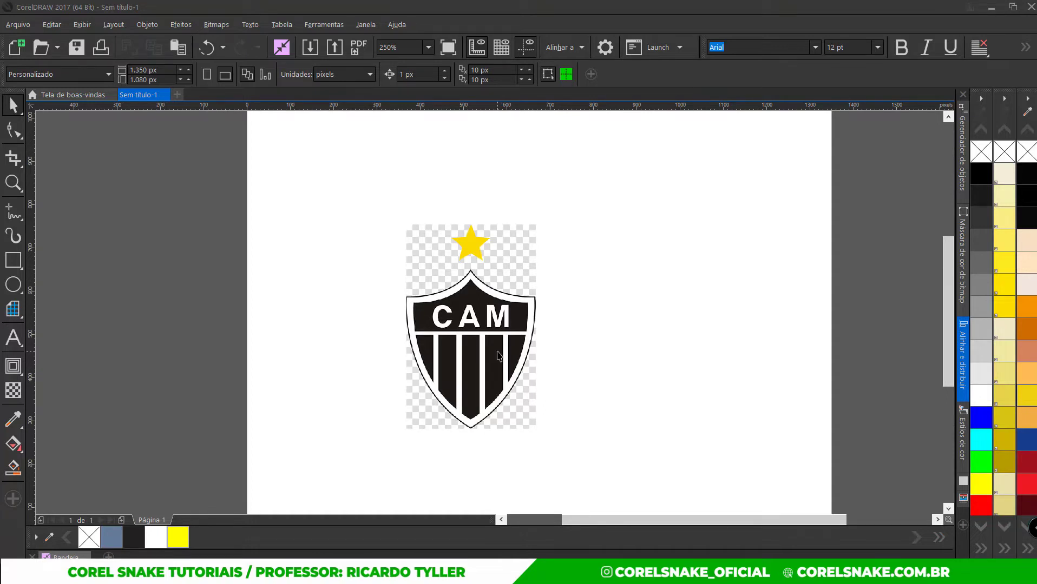
Trace the shield's outer left edge with a 3-point curve about 150 × 305 px, from the upper-left corner to the lower tip
scroll(460, 422, "up", 2)
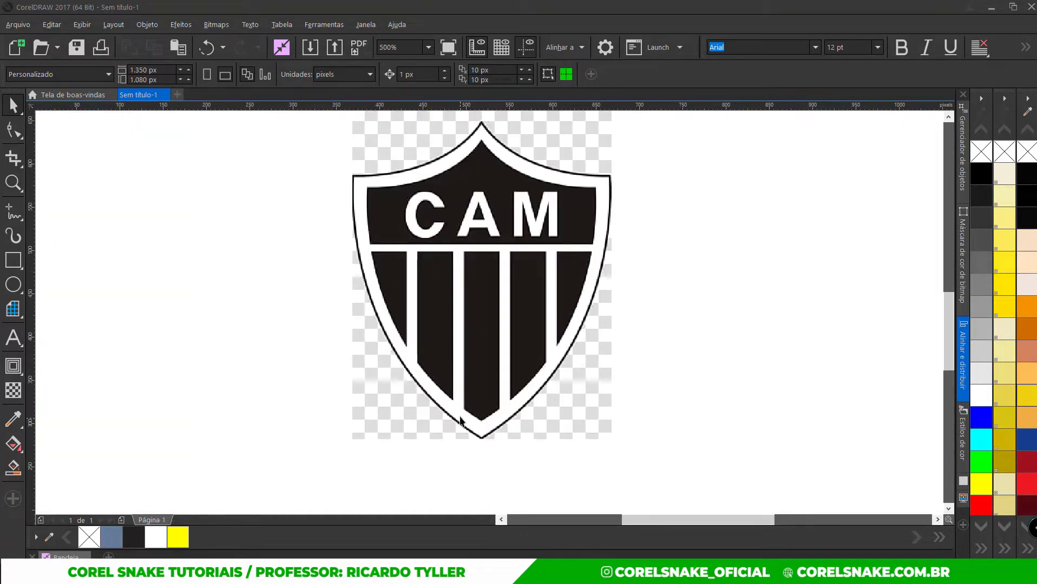
left_click(18, 218)
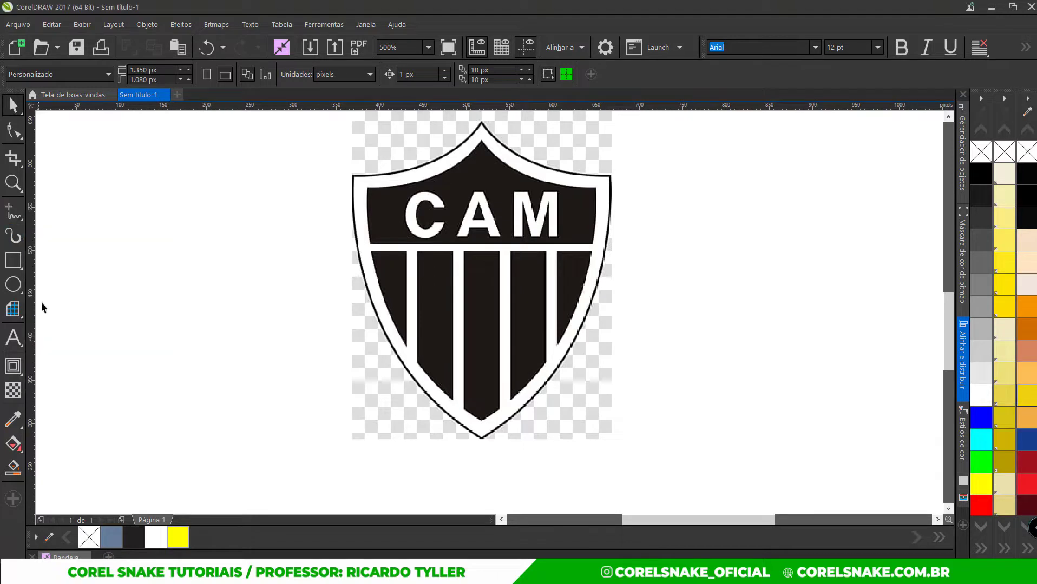
left_click(9, 220)
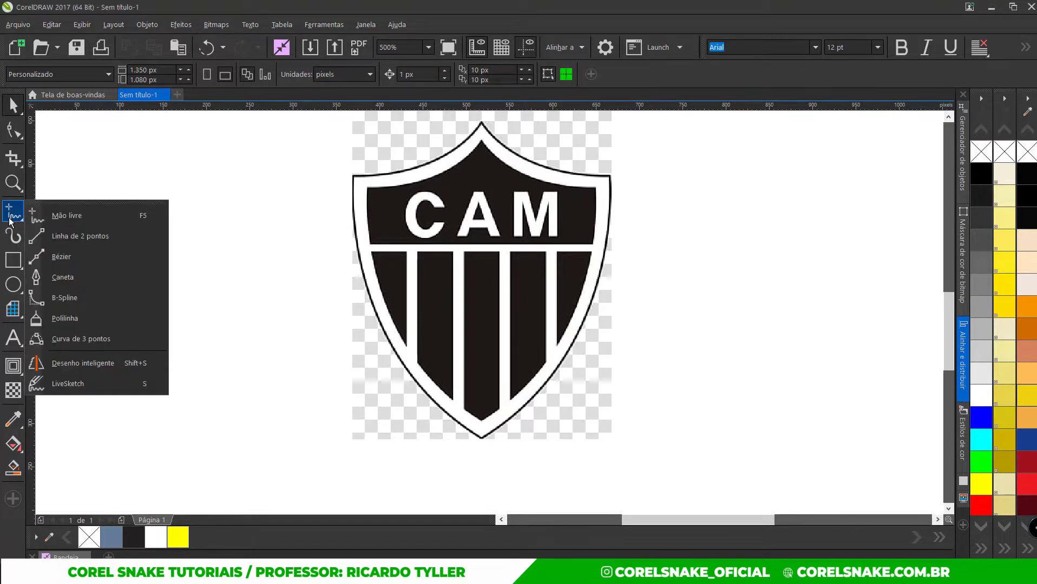
left_click(90, 340)
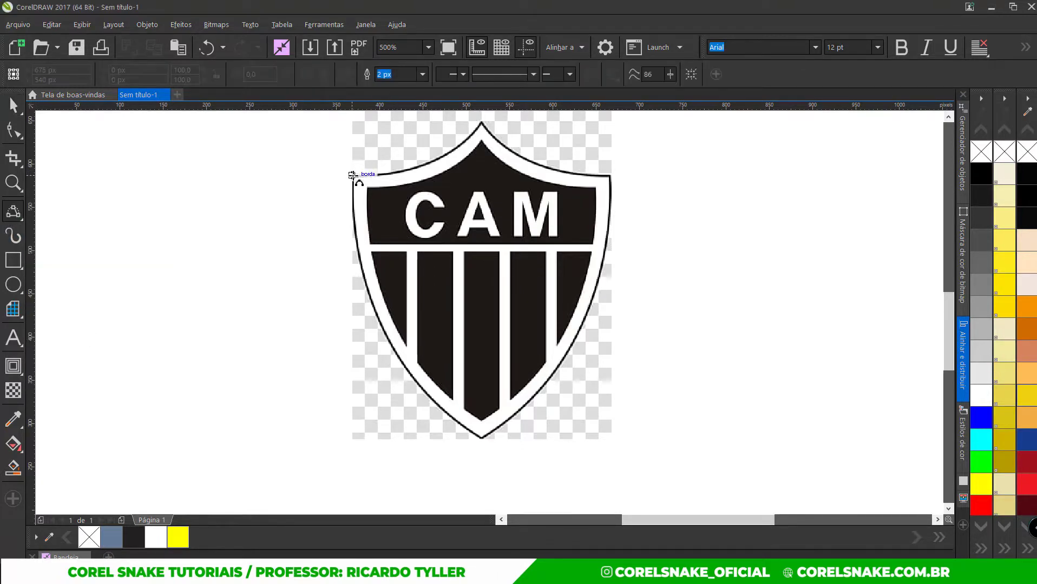
left_click_drag(352, 175, 459, 422)
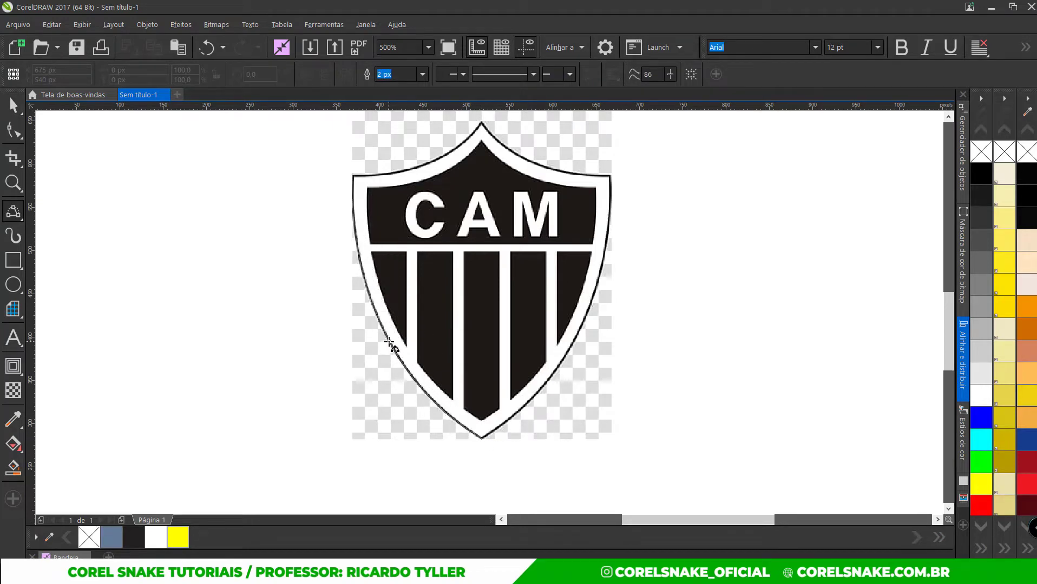
left_click(390, 344)
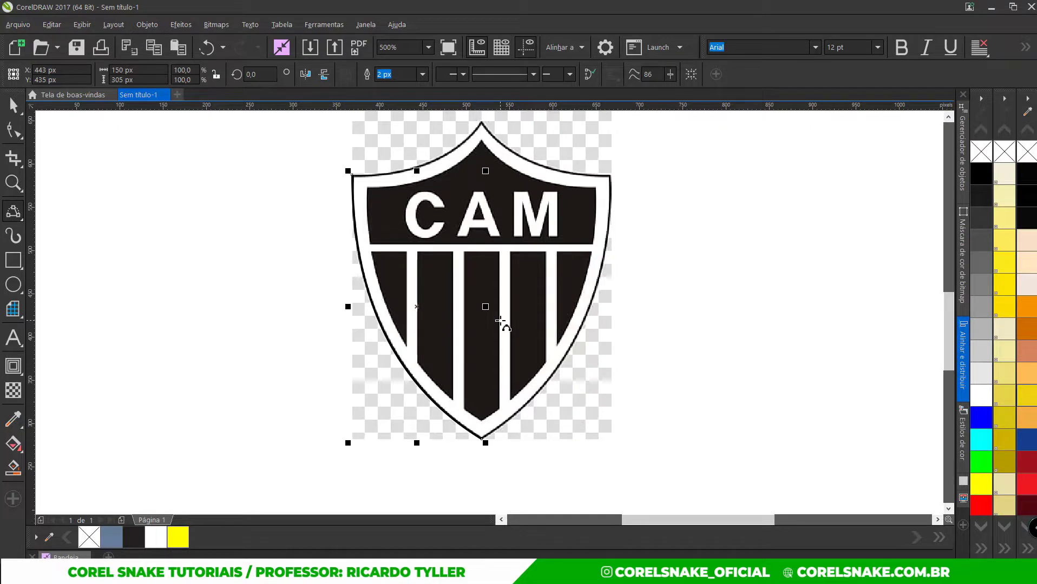
Mirror a copy of the curve onto the shield's right edge, and delete both curves
left_click(14, 106)
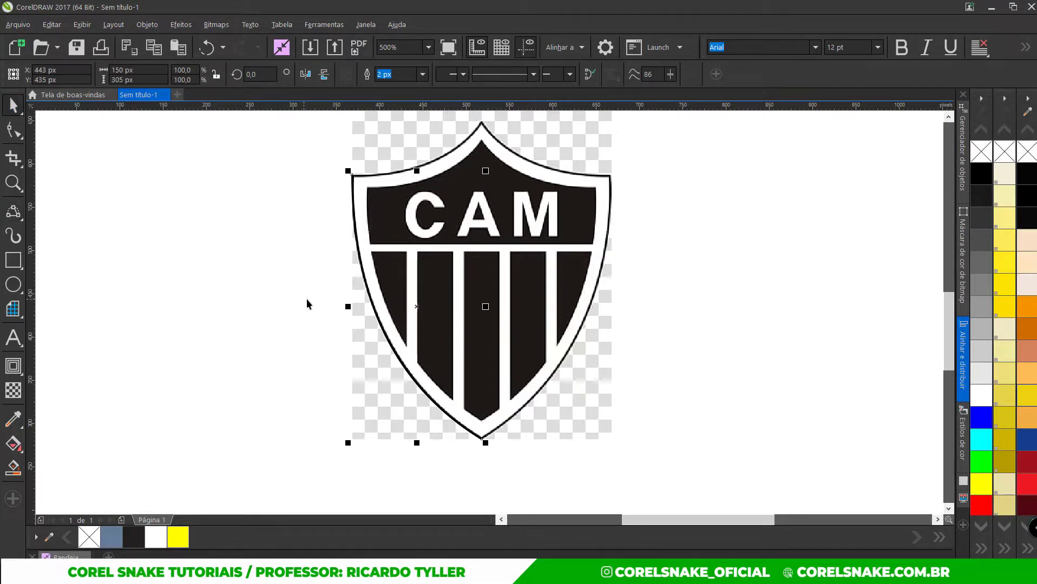
left_click_drag(349, 307, 567, 311)
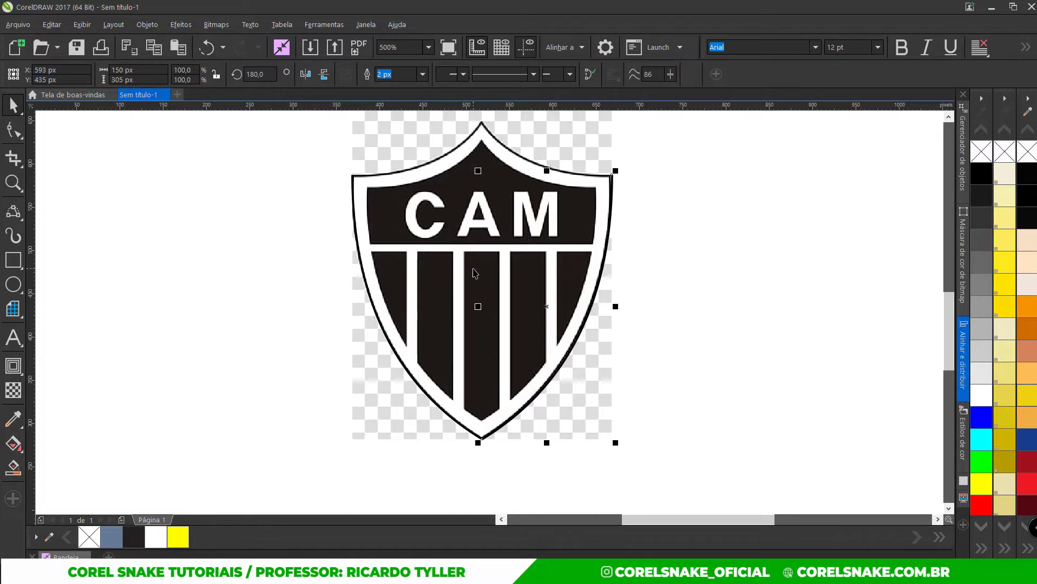
key("Escape")
left_click_drag(254, 144, 513, 474)
left_click(513, 474)
Apply a uniform transparency of 86 to the crest bitmap
left_click(470, 330)
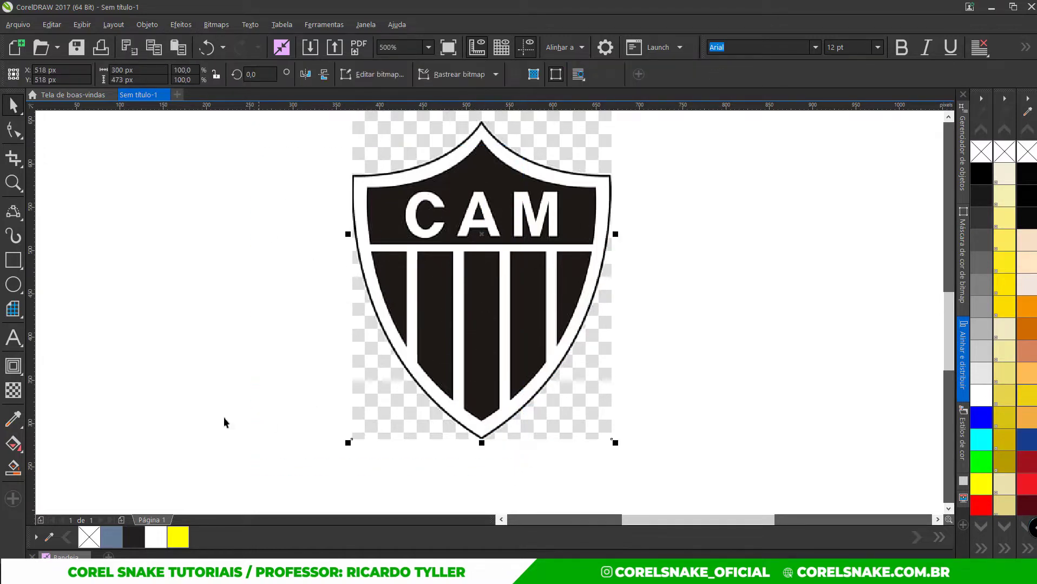
left_click(13, 390)
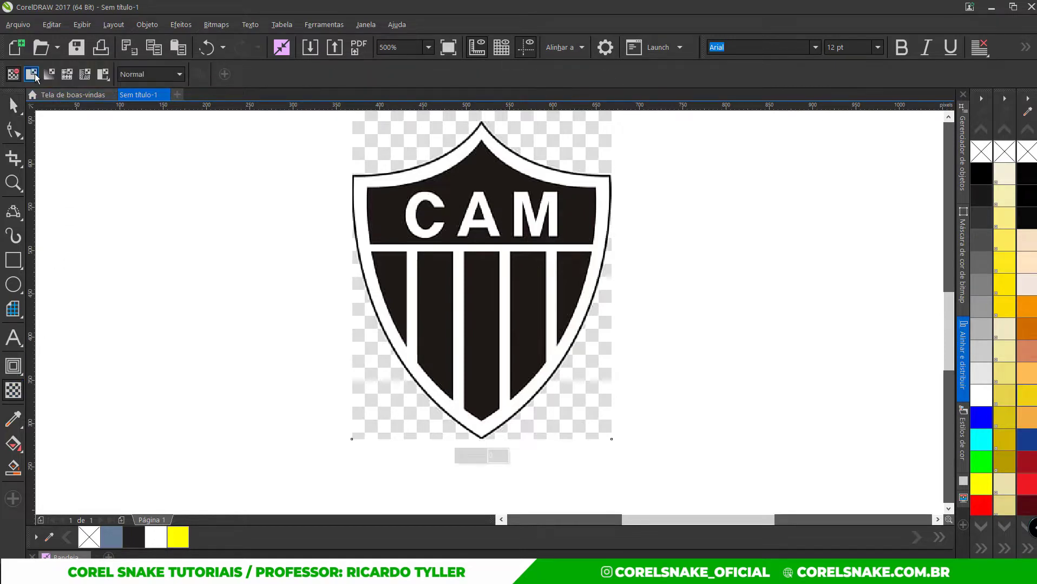
left_click(328, 74)
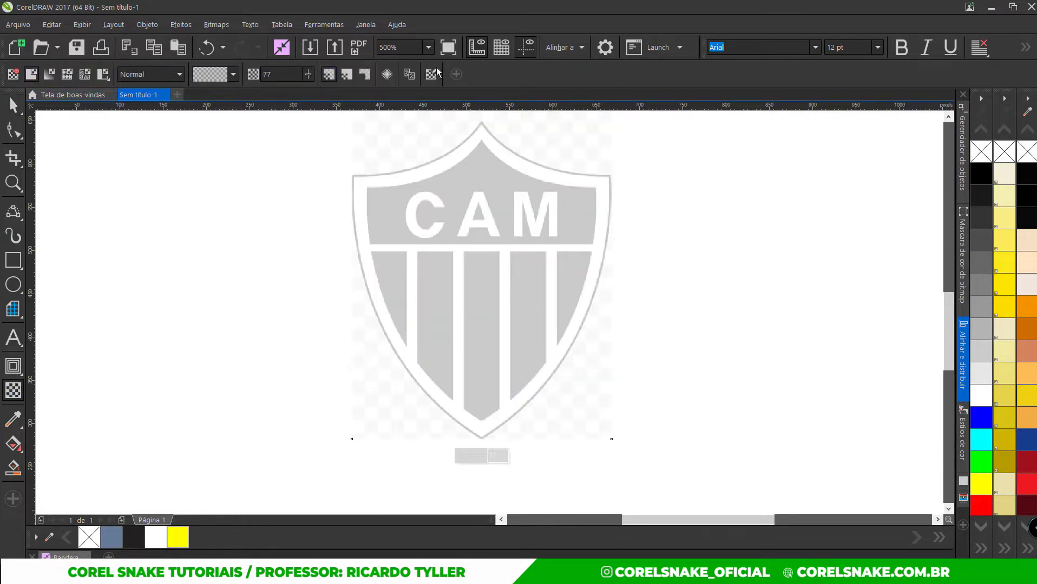
left_click_drag(308, 75, 312, 106)
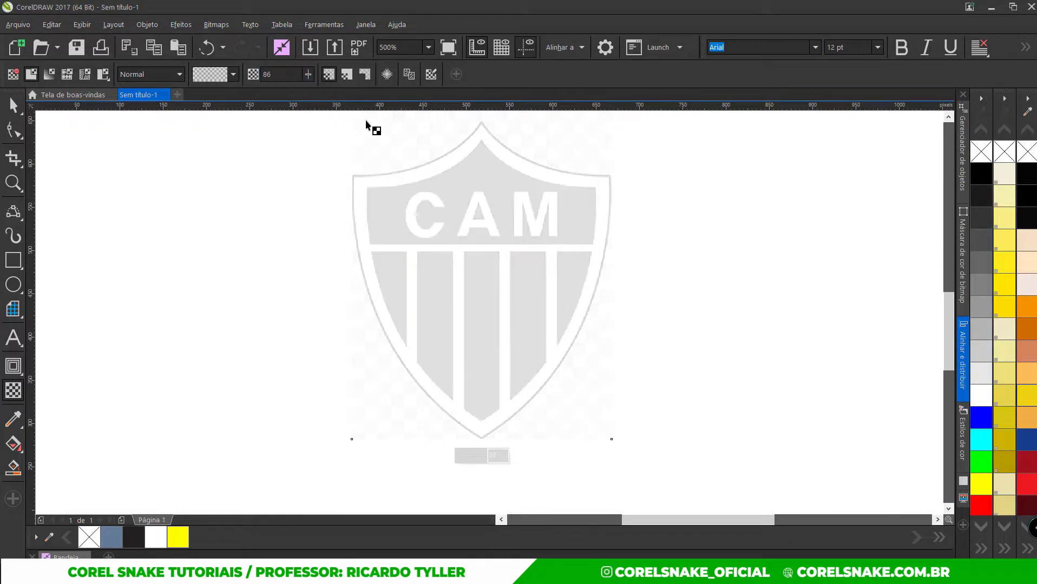
left_click(12, 106)
key("Escape")
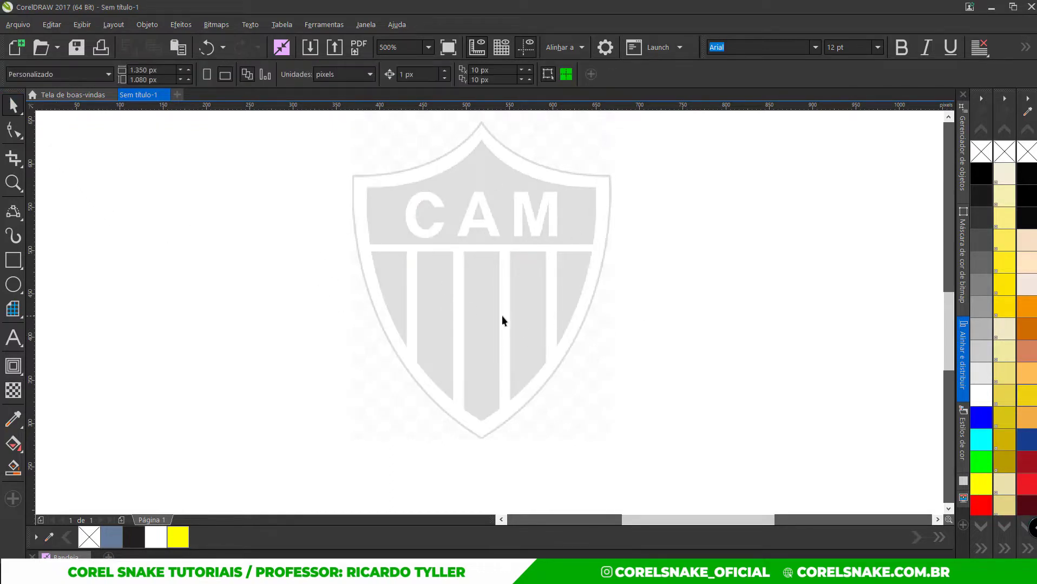
Draw a circle about 590 px in diameter overlapping the crest, using the Ellipse tool
key("F7")
scroll(216, 281, "down", 3)
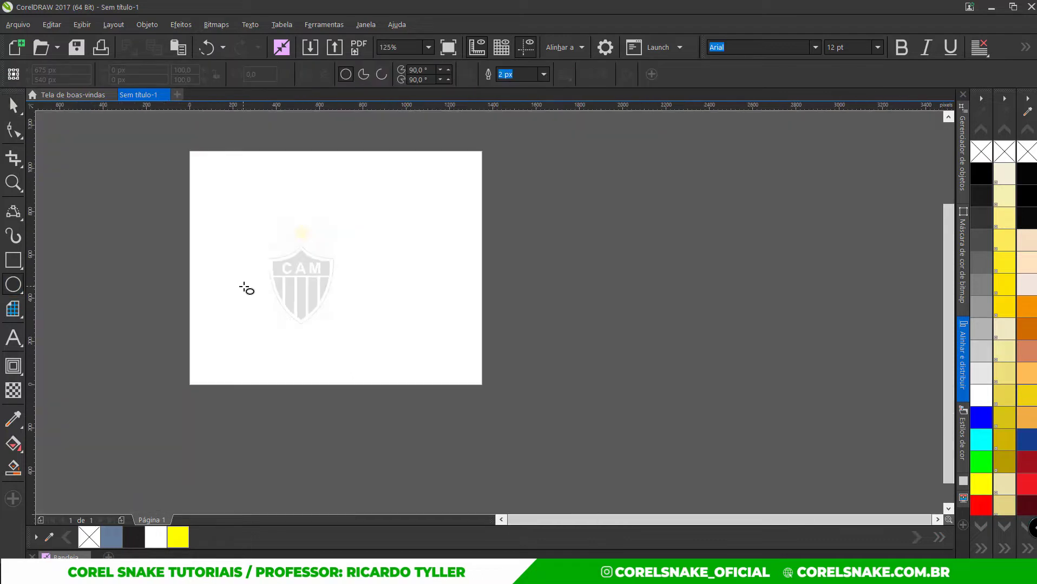
scroll(282, 276, "up", 1)
left_click_drag(276, 182, 535, 404)
left_click(13, 105)
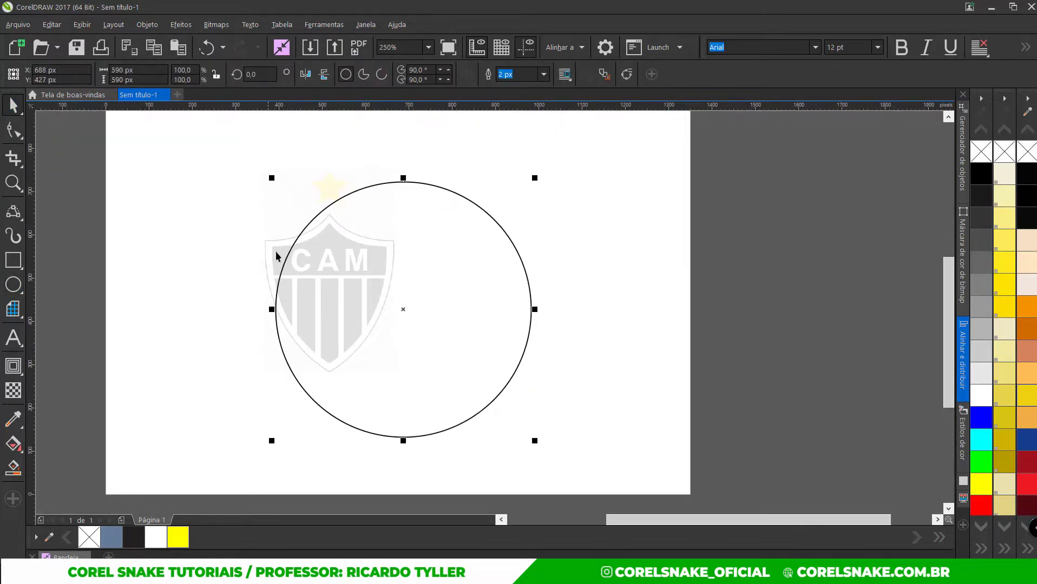
Enlarge the circle to about 626 px and move it so its arc follows the shield's outer left side down to the tip
scroll(269, 284, "up", 2)
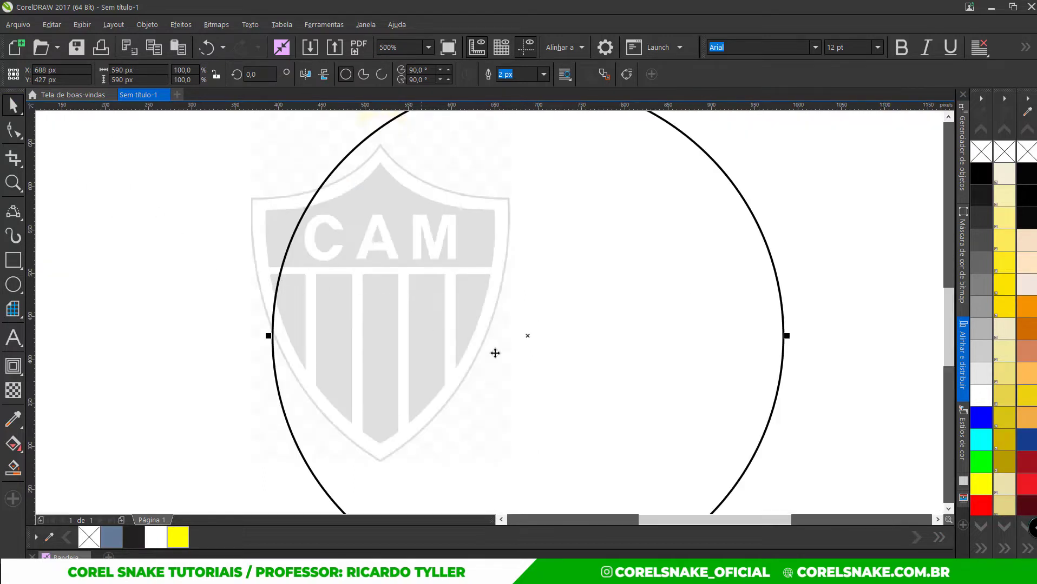
left_click_drag(535, 371, 518, 281)
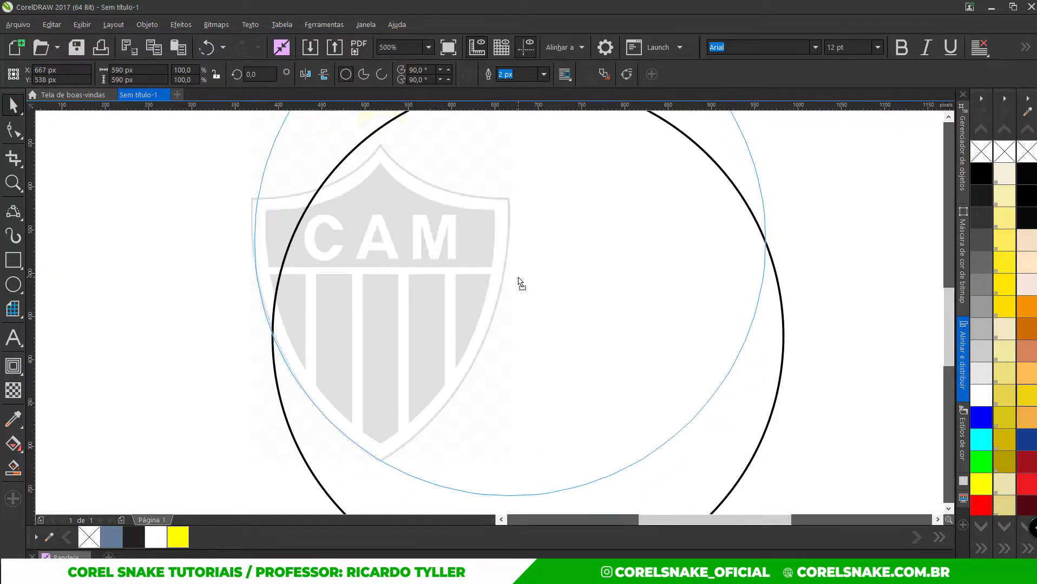
key("Escape")
scroll(517, 279, "down", 4)
scroll(518, 278, "up", 2)
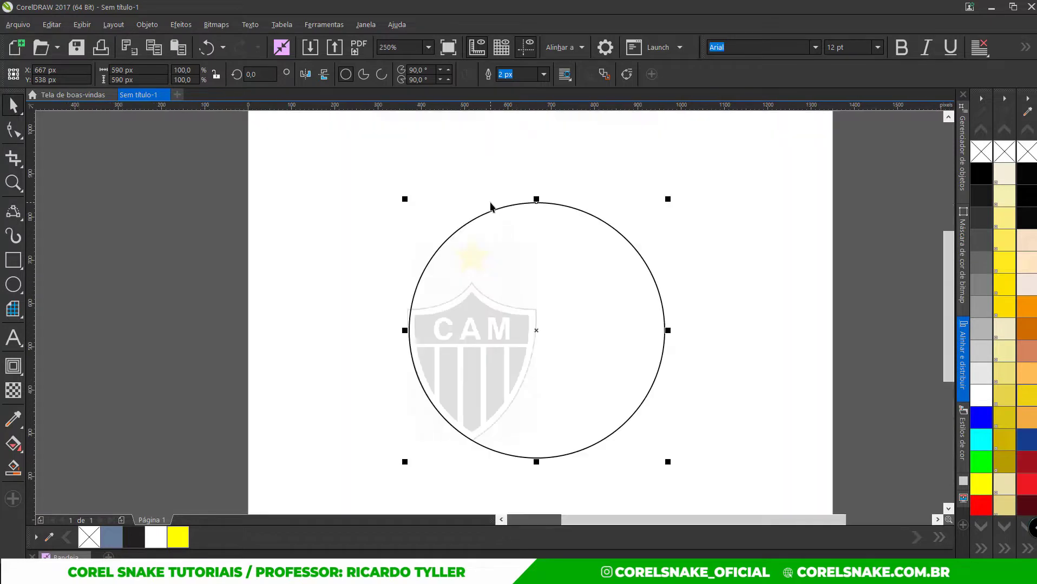
left_click_drag(406, 200, 389, 184)
scroll(465, 367, "up", 2)
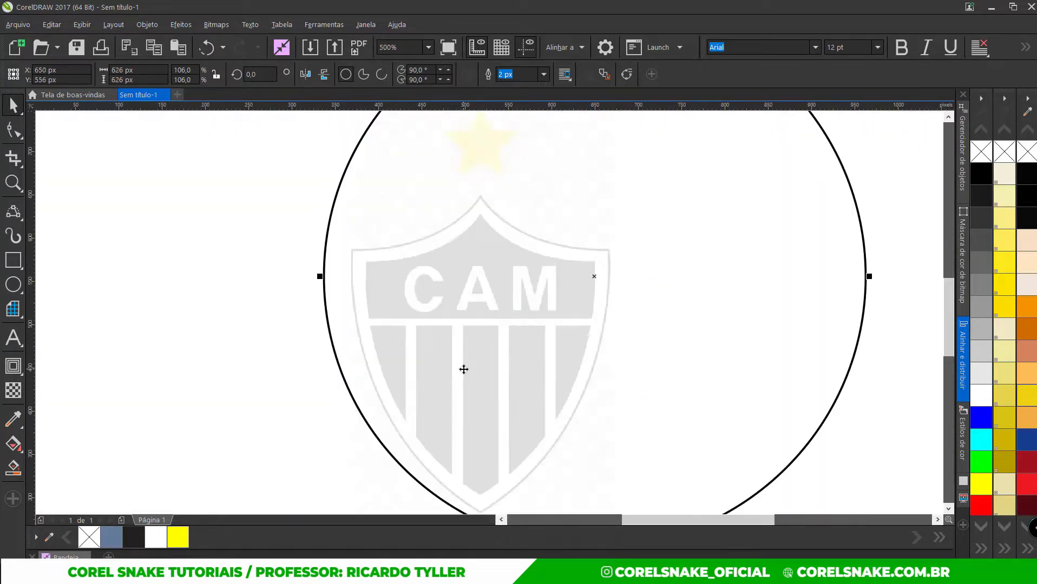
left_click_drag(464, 370, 492, 375)
Place a copy of the large circle to the left so its arc follows the shield's outer right side
scroll(475, 319, "down", 2)
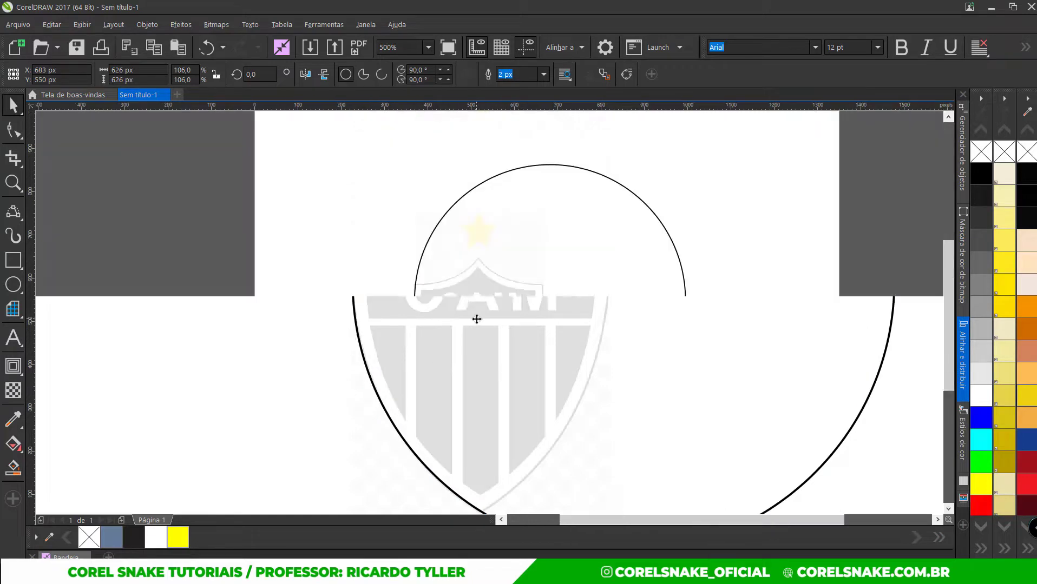
scroll(468, 395, "up", 2)
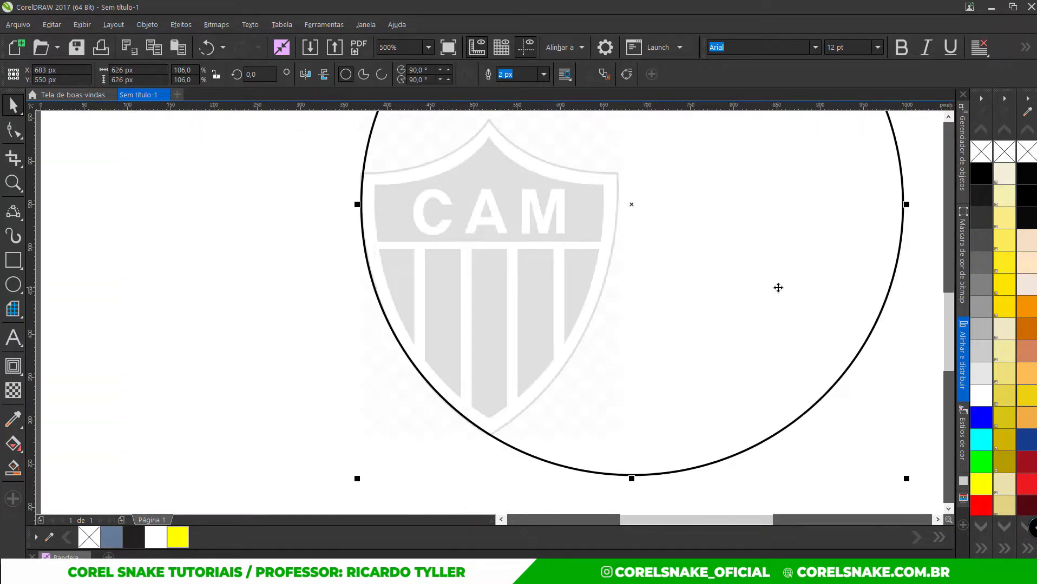
left_click_drag(778, 288, 491, 294)
scroll(524, 285, "down", 3)
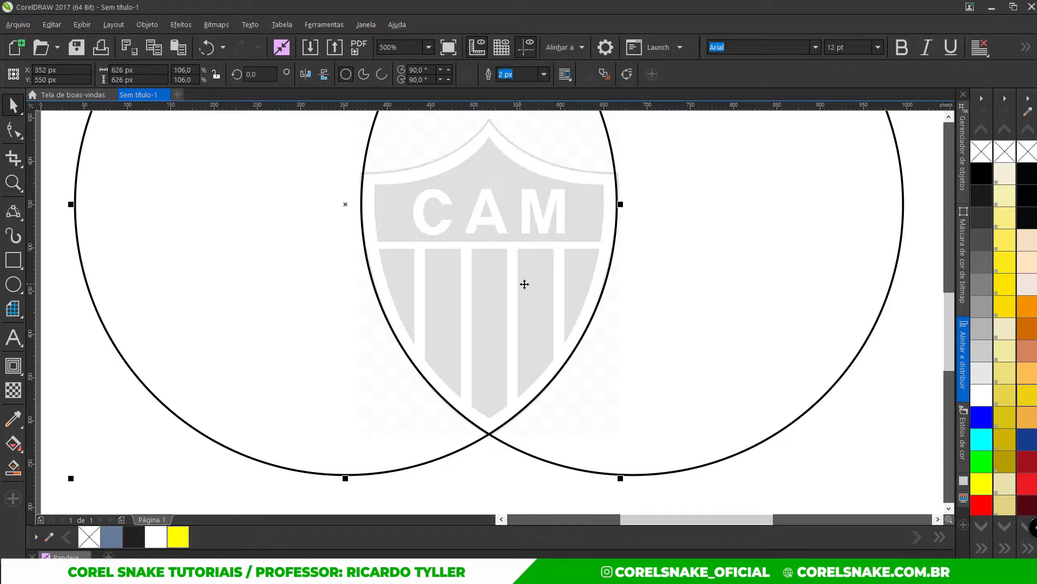
Select both large circles and stretch them upward to a height of about 639 px
key("ctrl+a")
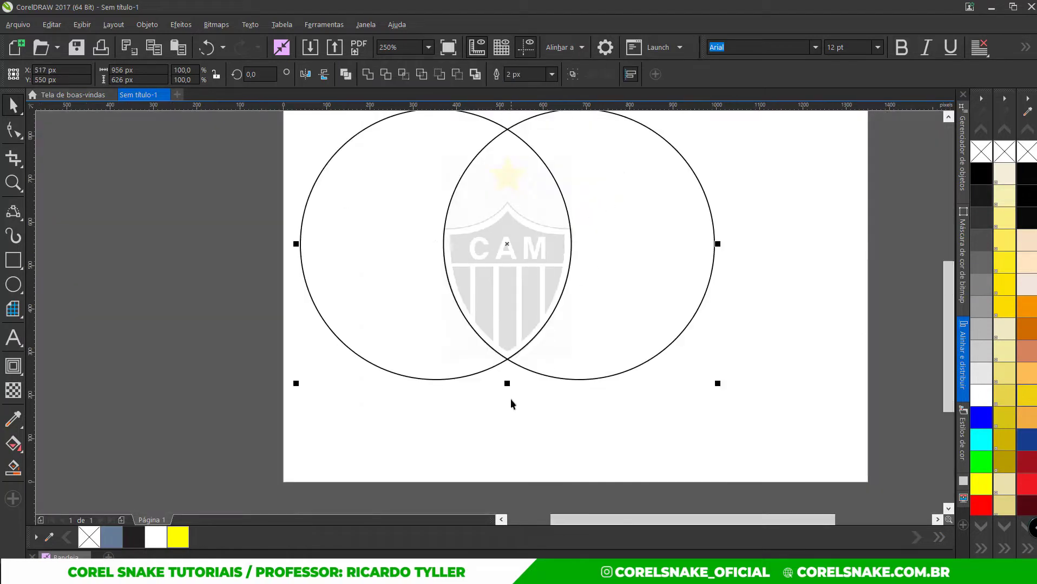
scroll(510, 398, "up", 3)
scroll(511, 399, "down", 3)
scroll(506, 303, "down", 3)
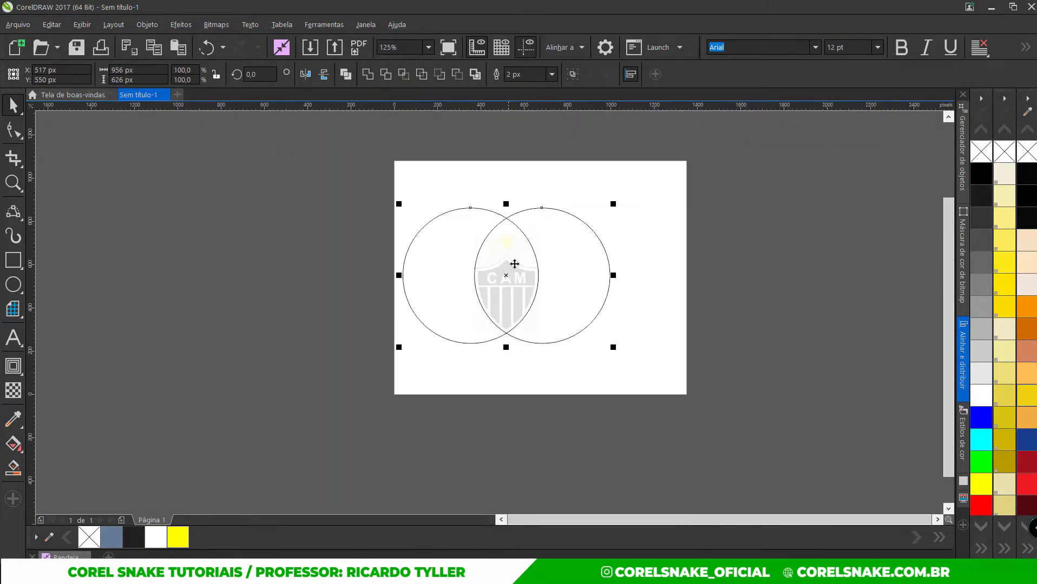
left_click_drag(507, 204, 506, 201)
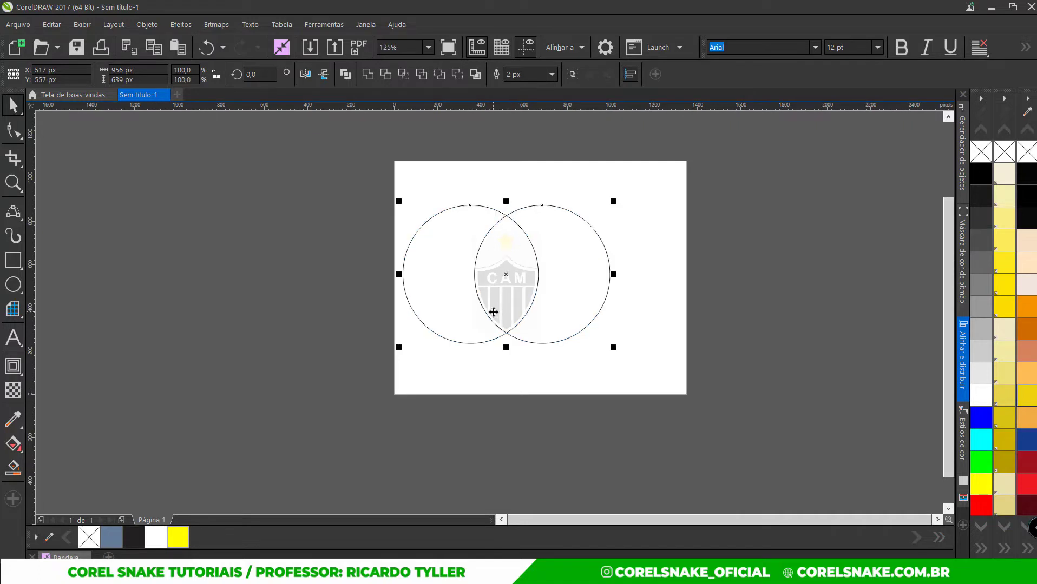
scroll(465, 261, "up", 2)
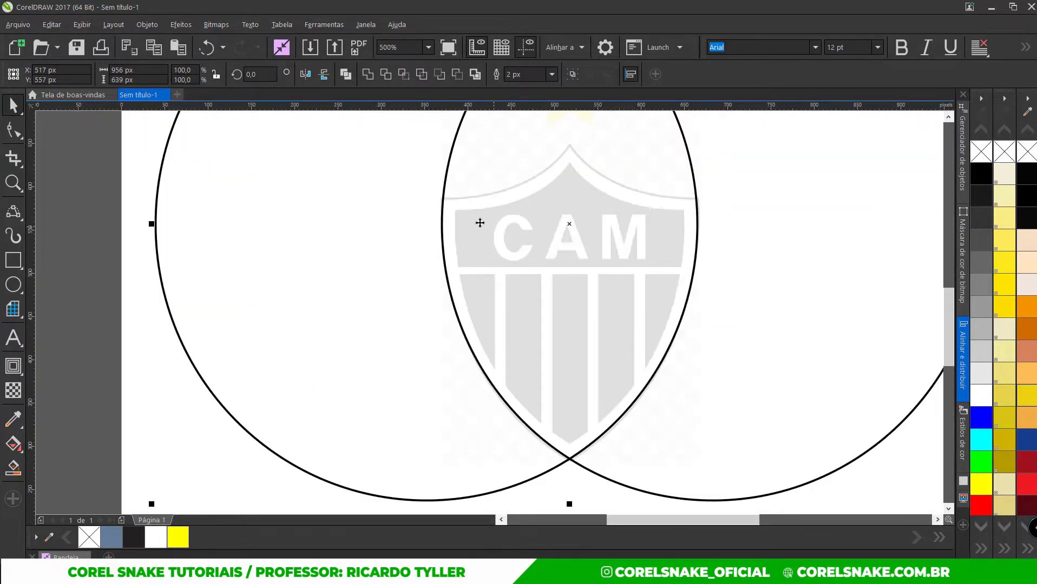
scroll(616, 439, "down", 1)
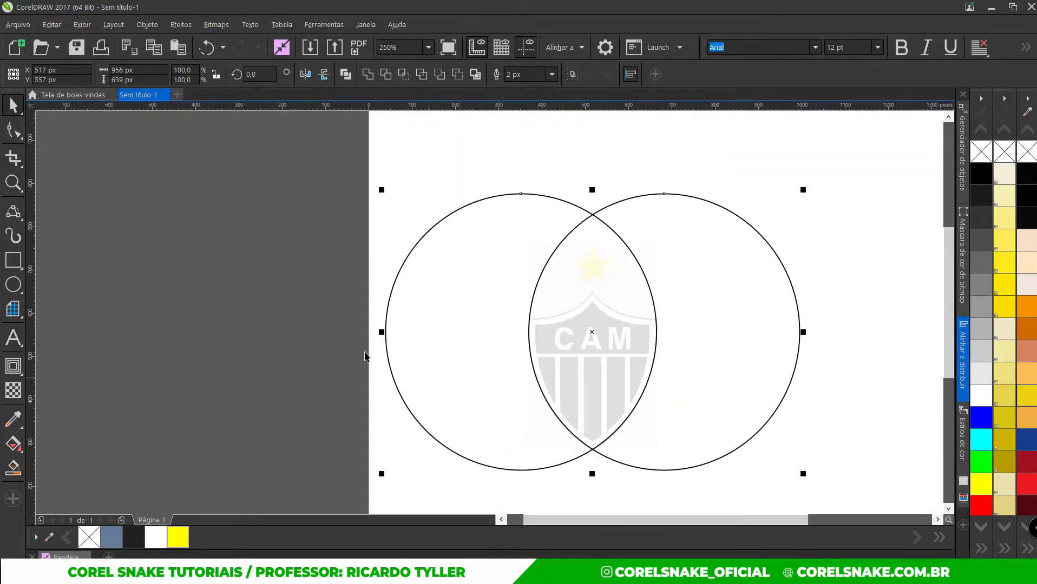
Draw a smaller circle about 171 px in diameter above the shield's upper-left curve
key("Escape")
left_click(13, 285)
scroll(580, 297, "up", 1)
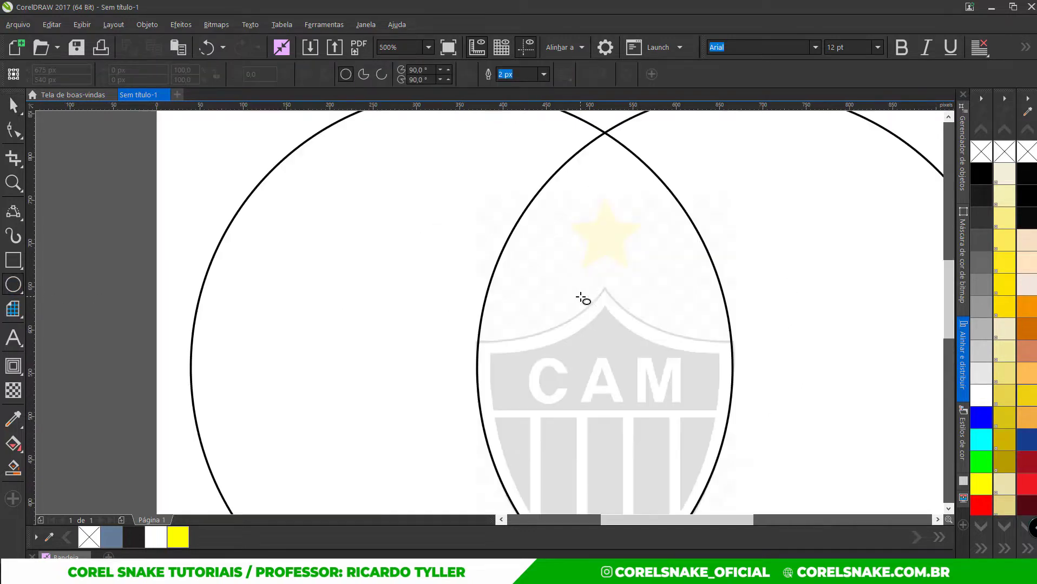
mouse_move(572, 282)
left_mouse_down()
mouse_move(518, 208)
mouse_move(494, 204)
left_mouse_up()
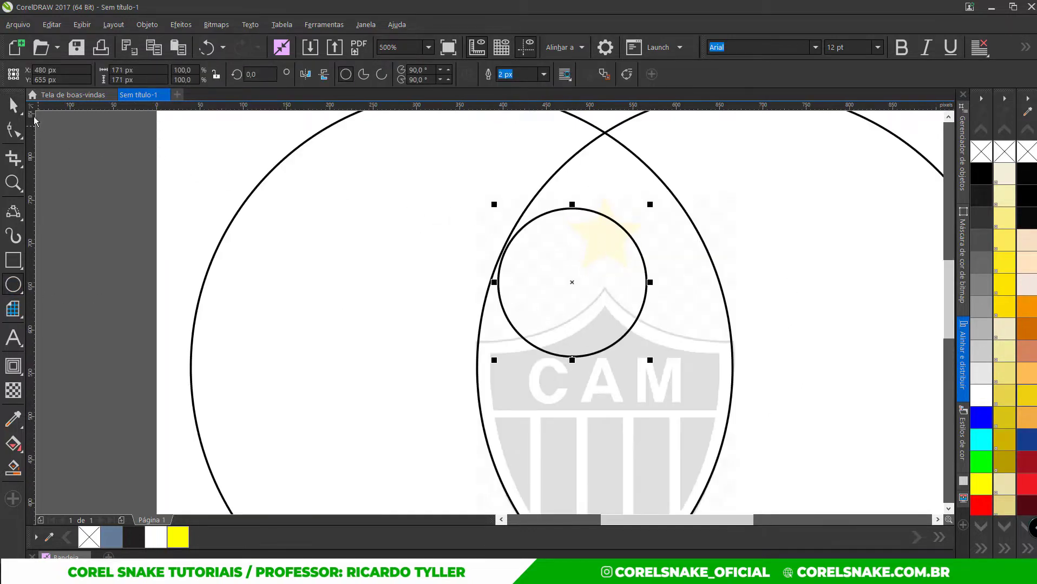
Move the small circle and enlarge it to about 313 px so its lower arc follows the shield's upper-left curve
left_click(15, 106)
left_click_drag(601, 300, 557, 281)
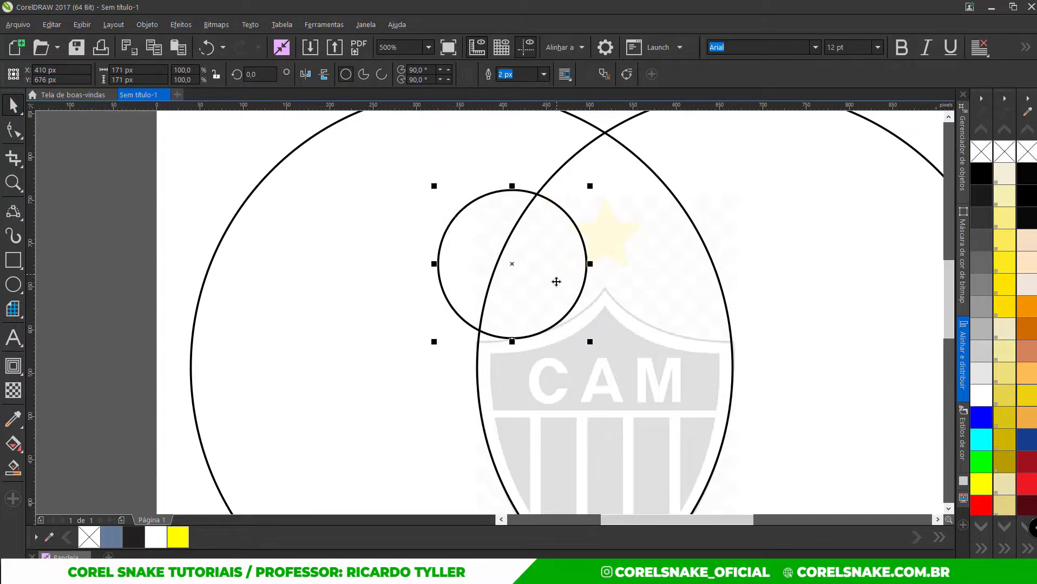
left_click_drag(592, 345, 647, 398)
left_click_drag(558, 335, 544, 289)
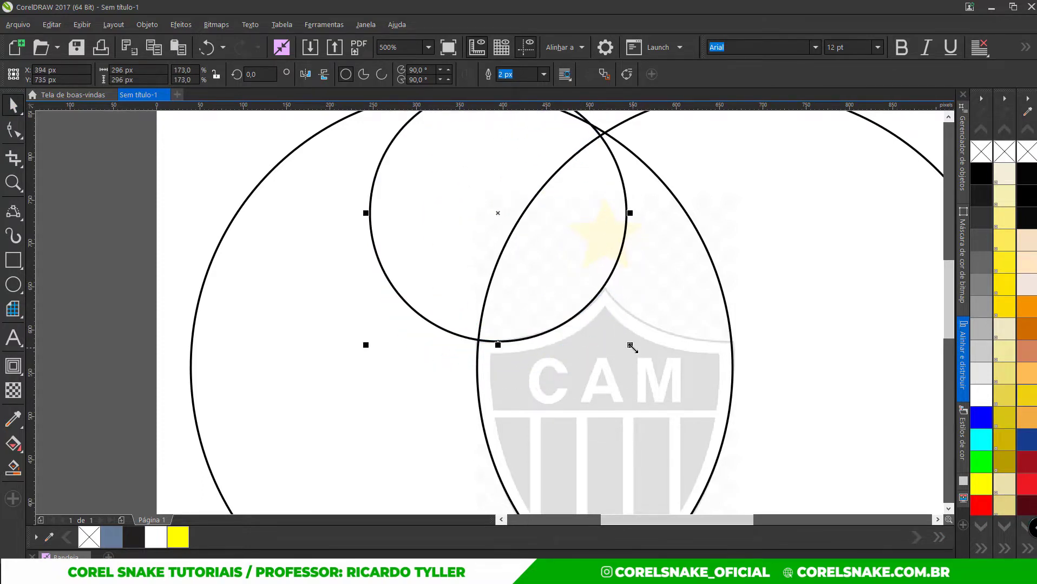
left_click_drag(632, 347, 639, 359)
Place a copy of the small circle to the right so its arc follows the shield's upper-right curve
left_click_drag(553, 264, 725, 282)
scroll(722, 284, "down", 2)
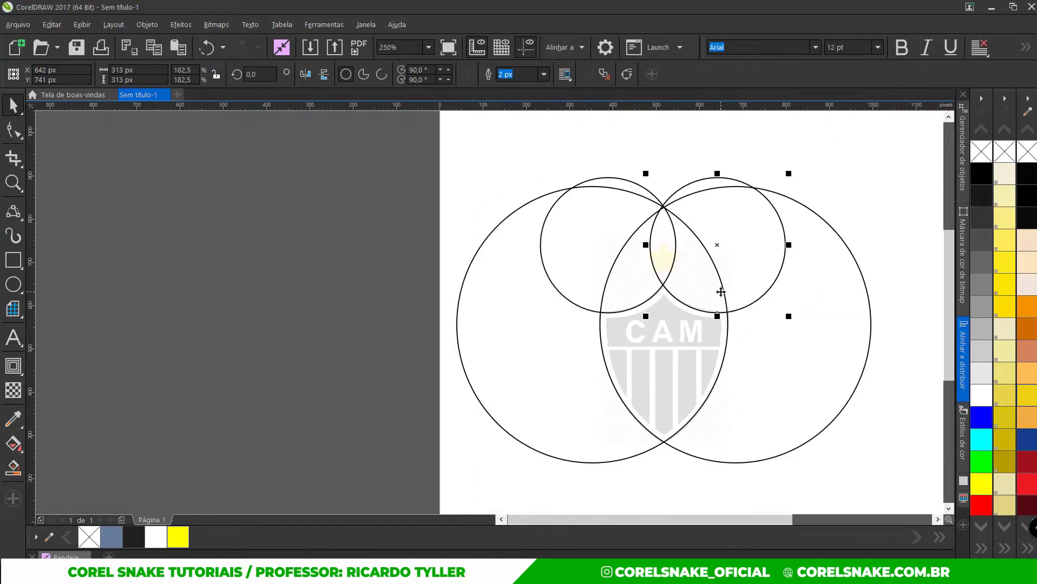
Group the two small circles and the two large circles, and center the small pair horizontally on the large pair
left_click(601, 202, "shift")
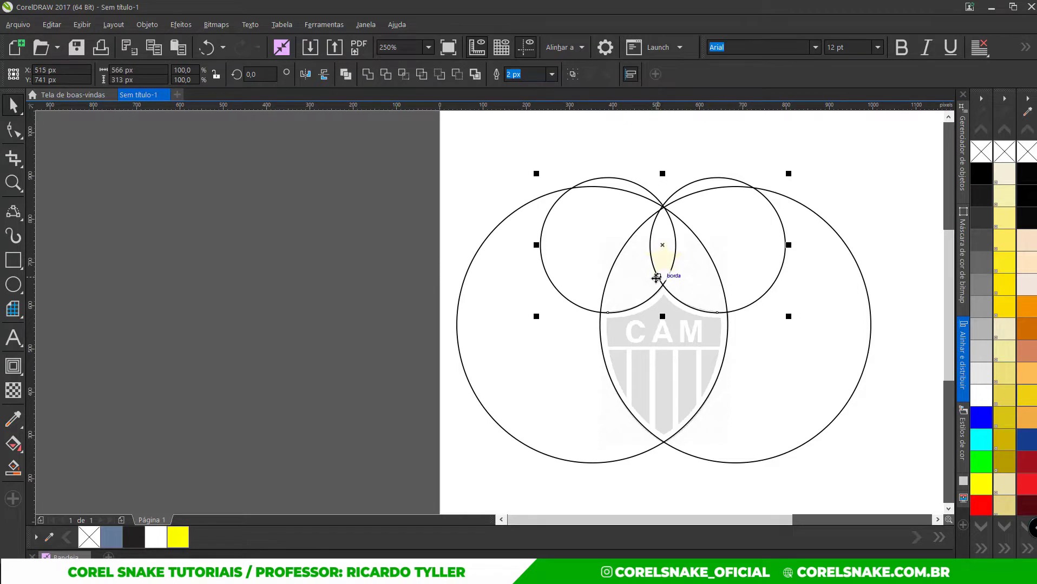
left_click(573, 349)
left_click(811, 372, "shift")
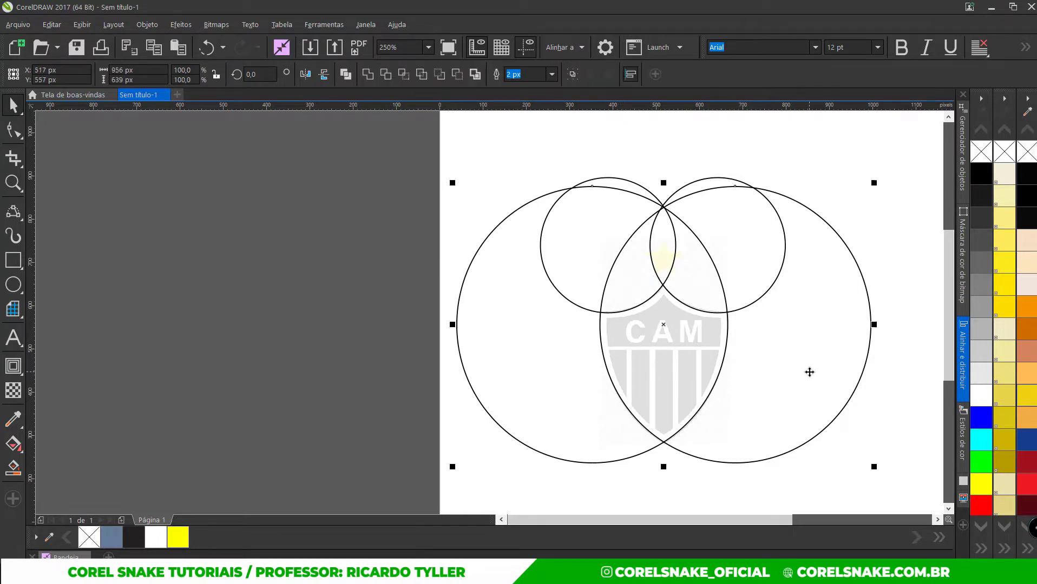
left_click(587, 254)
left_click(560, 377, "shift")
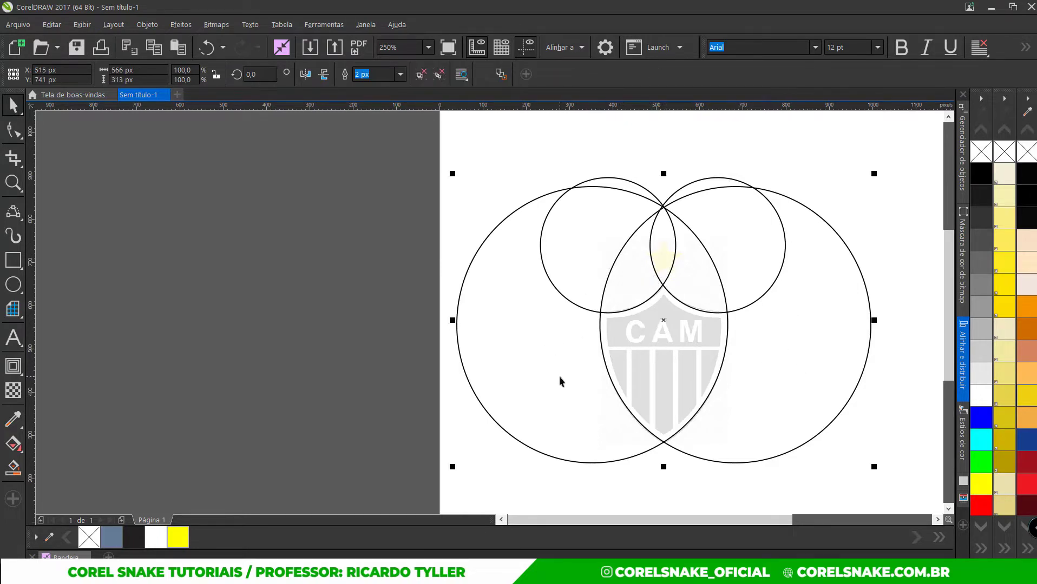
left_click(317, 356)
scroll(725, 347, "up", 2)
scroll(520, 291, "down", 2)
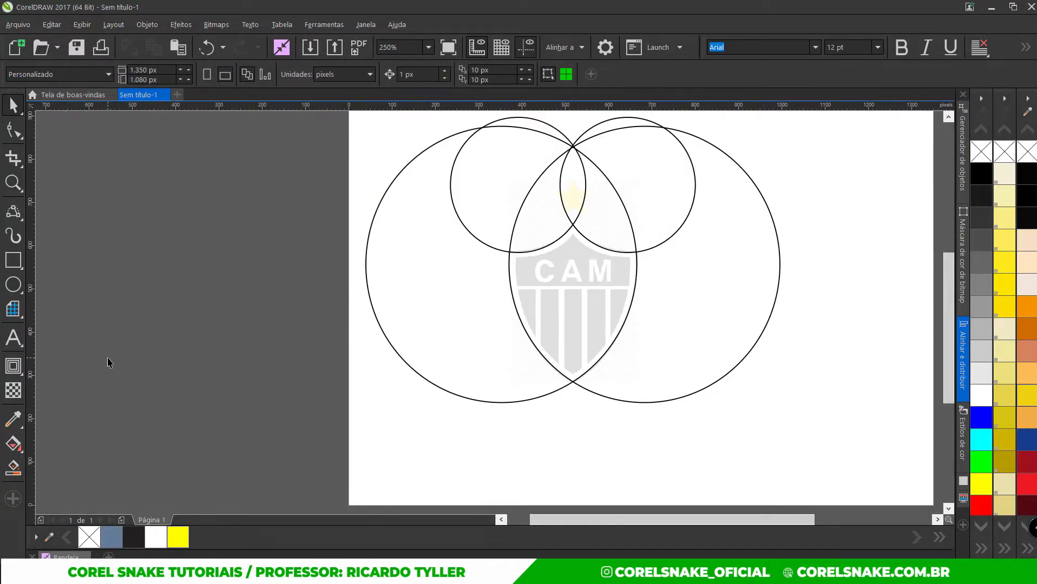
Create a filled shield from the area enclosed by the circles with Smart Fill, and try moving it to the right
left_click(13, 468)
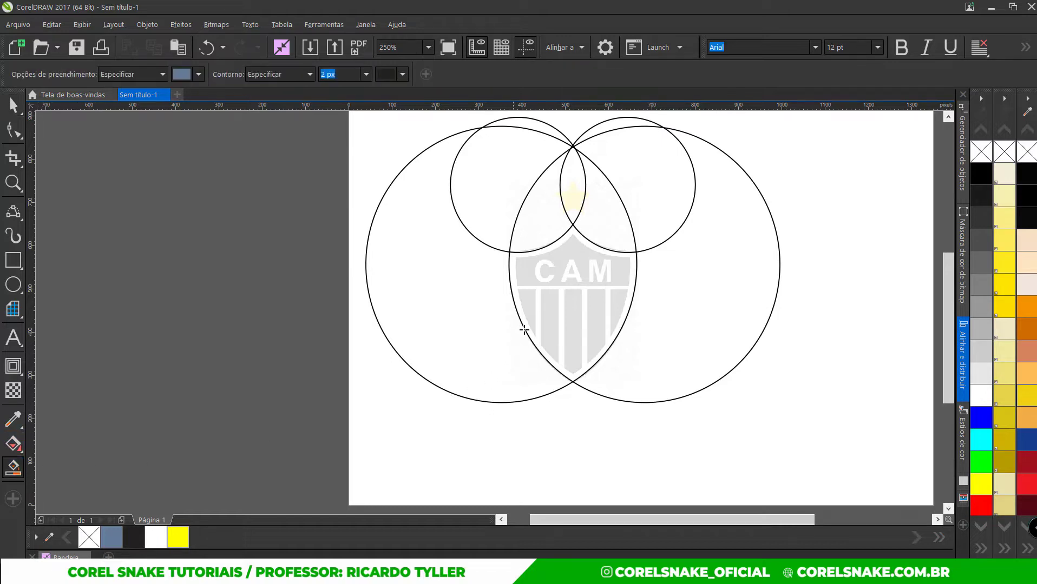
left_click(578, 291)
left_click(14, 108)
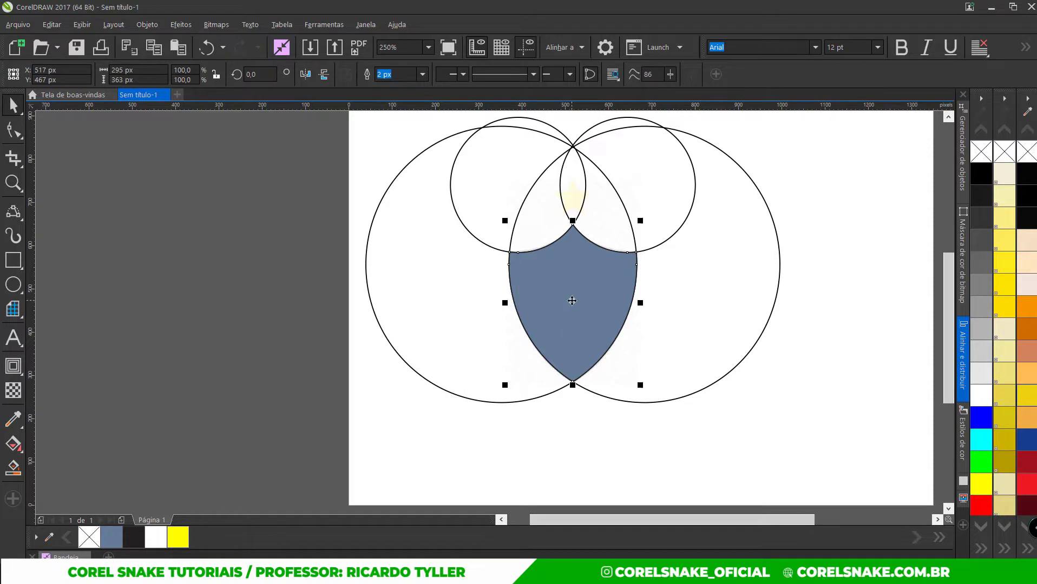
left_click_drag(572, 301, 834, 301)
key("ctrl+z")
Delete the filled shield shape, the small circle pair and the large circle pair
key("Delete")
left_click(546, 186)
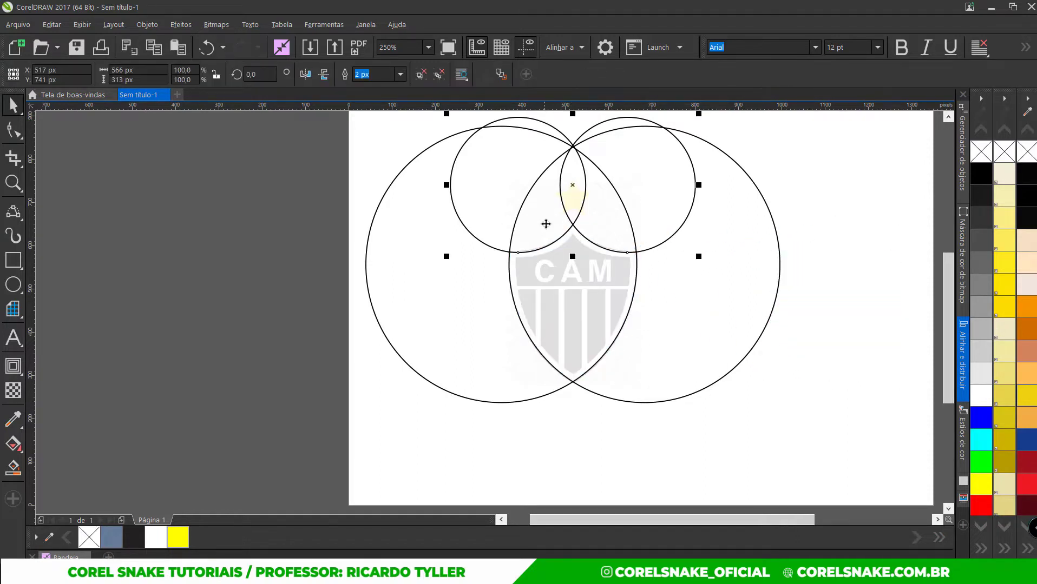
key("Delete")
left_click(482, 262)
key("Delete")
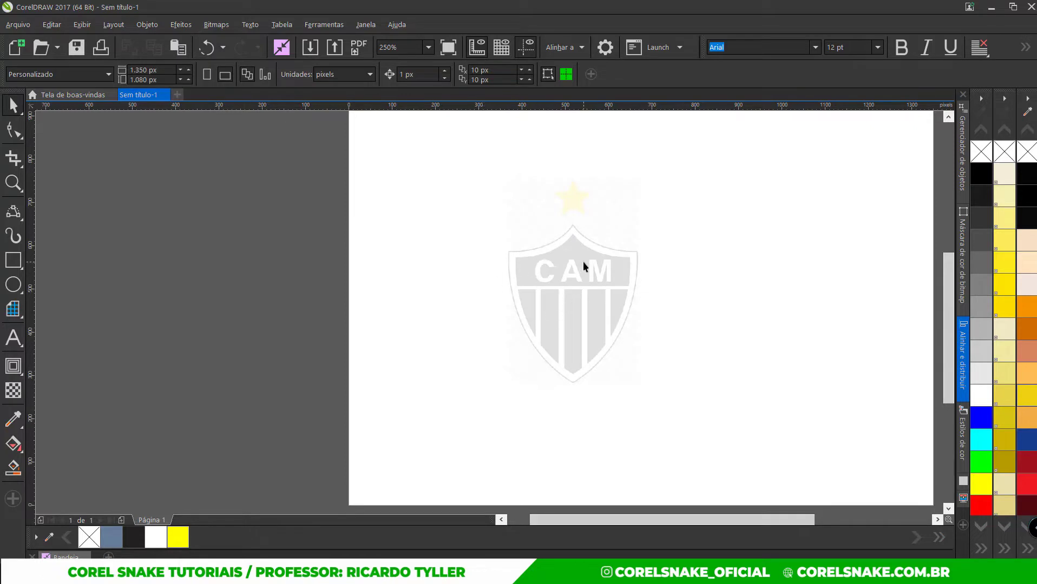
Place a vertical guideline at X 518 px through the shield's top tip
scroll(583, 265, "up", 2)
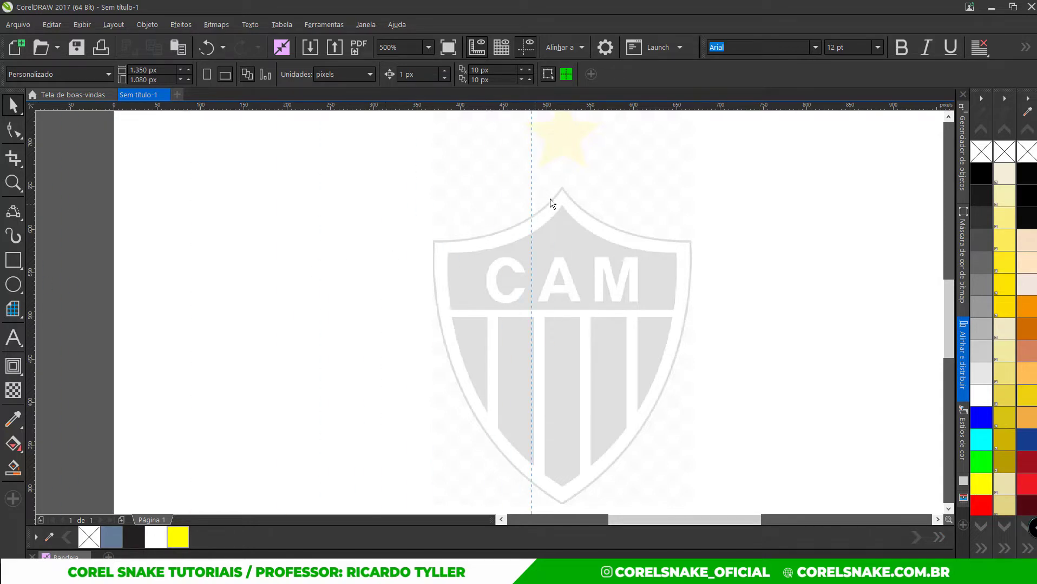
left_click(562, 188)
scroll(561, 188, "up", 6)
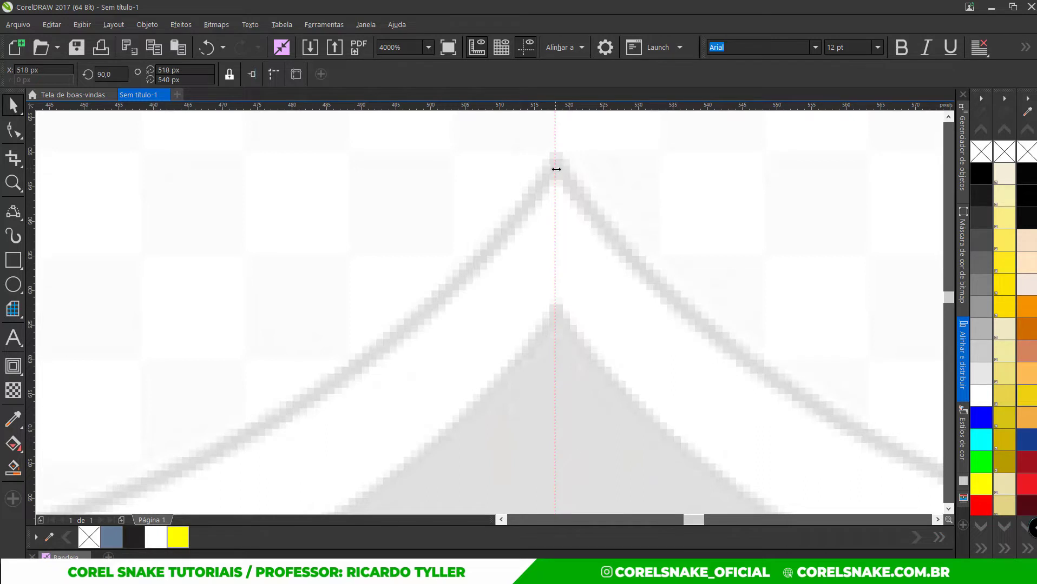
Place a horizontal guideline at Y 587 px along the shield's upper-left corner
scroll(555, 168, "down", 6)
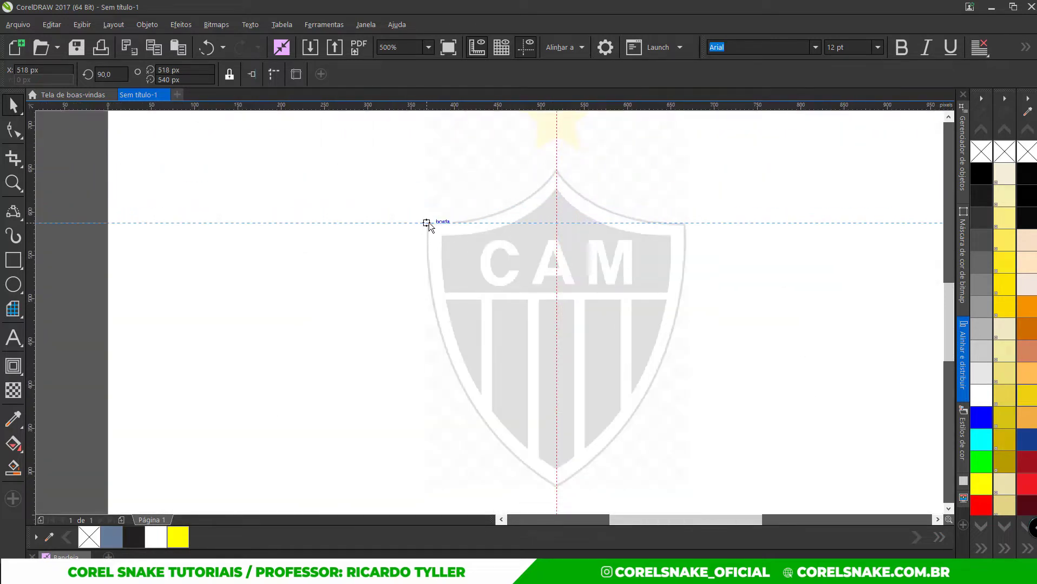
left_click_drag(430, 223, 430, 222)
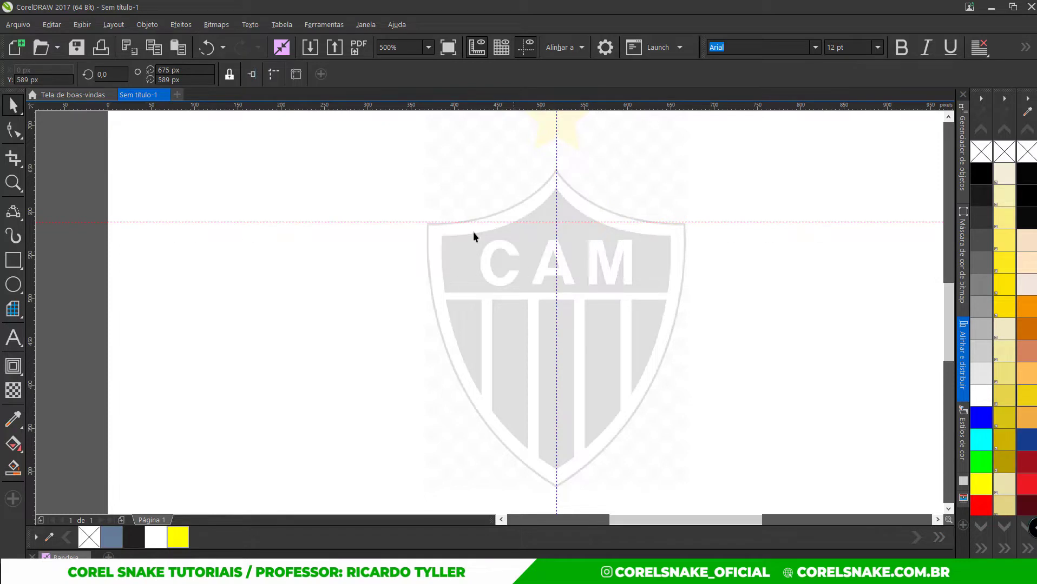
scroll(438, 230, "up", 6)
scroll(353, 214, "up", 4)
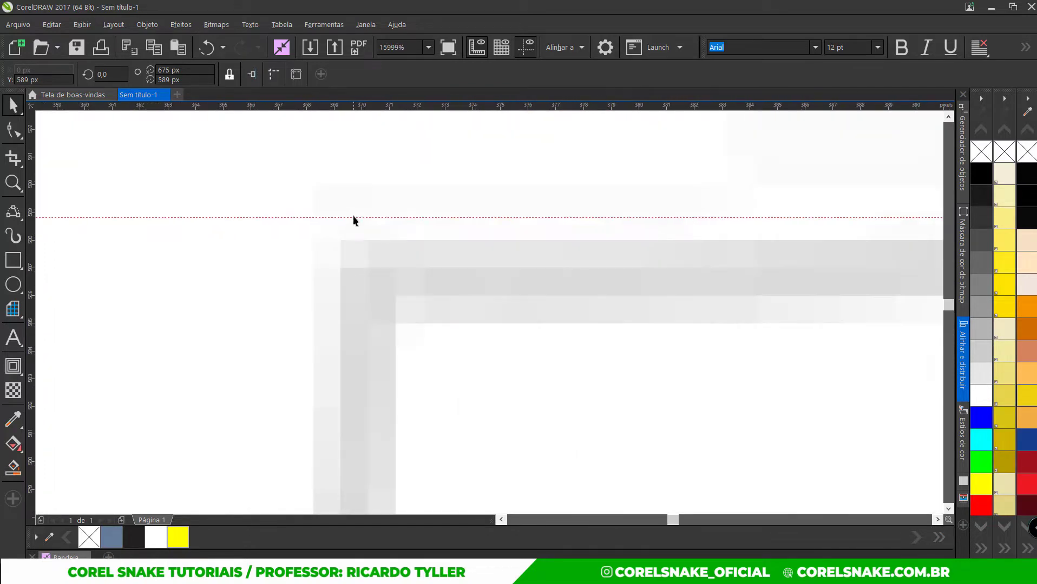
left_click_drag(352, 217, 363, 262)
scroll(363, 262, "down", 10)
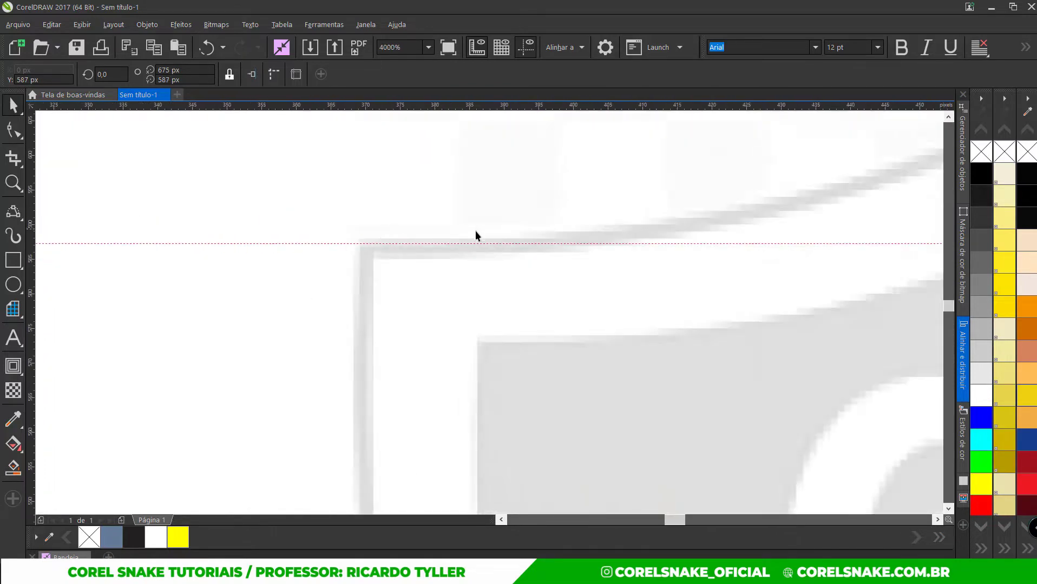
scroll(541, 347, "down", 2)
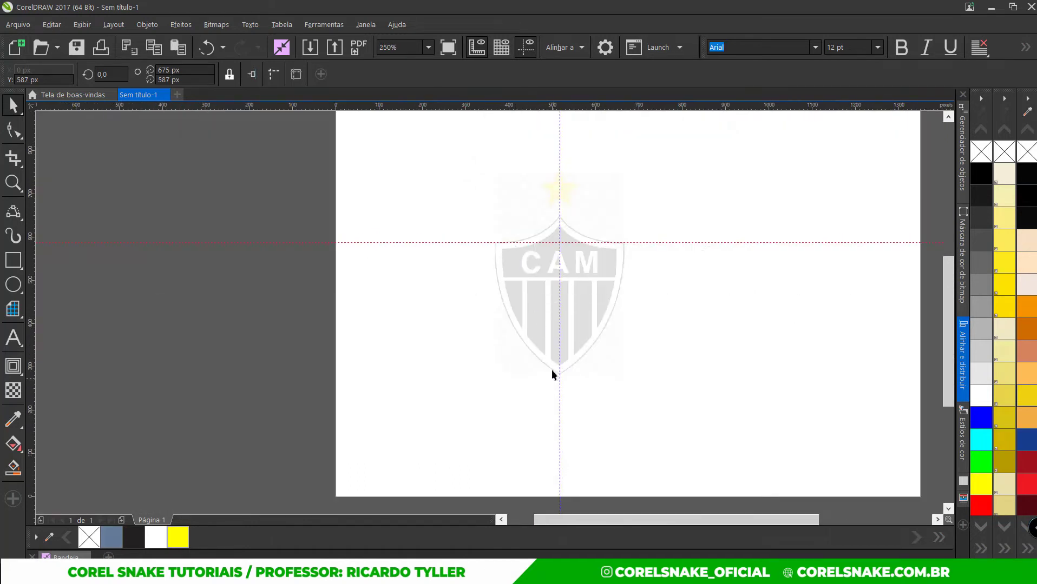
Shift the vertical guideline to X 519 px so it passes through the shield's bottom tip
scroll(551, 370, "up", 12)
scroll(580, 406, "down", 8)
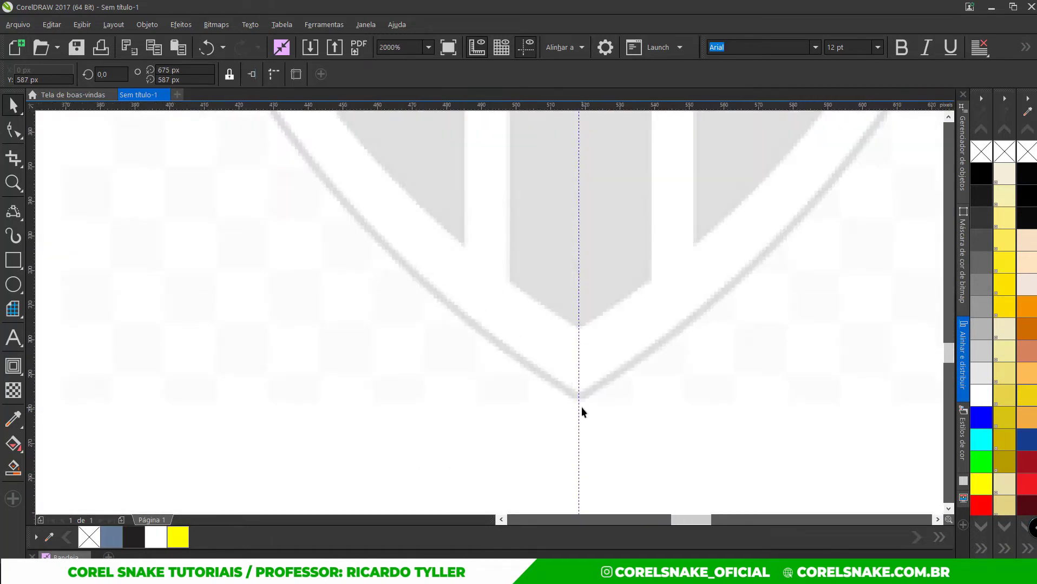
scroll(581, 408, "up", 6)
left_click(569, 383)
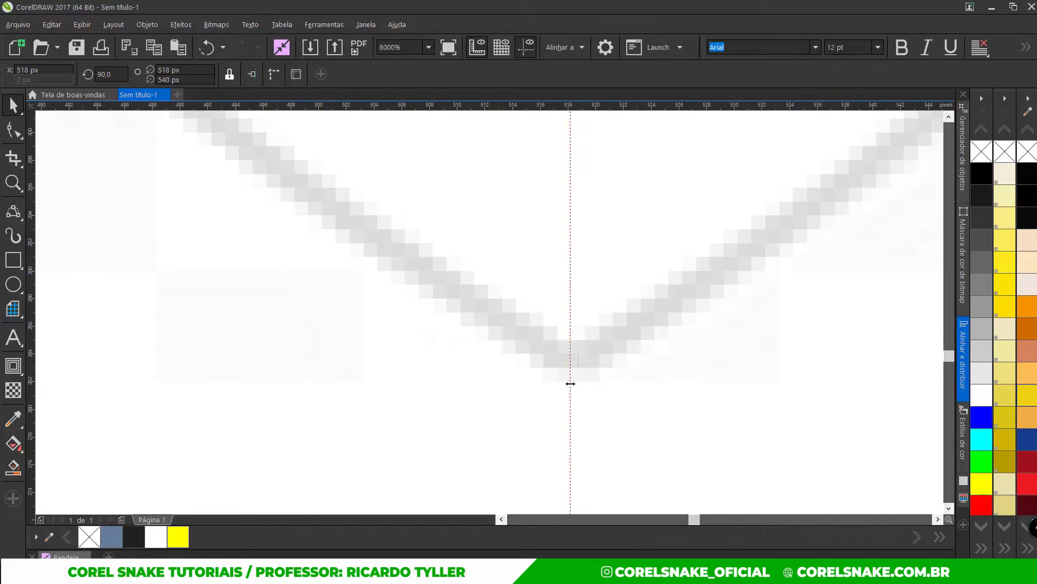
scroll(569, 403, "down", 6)
scroll(569, 403, "down", 6)
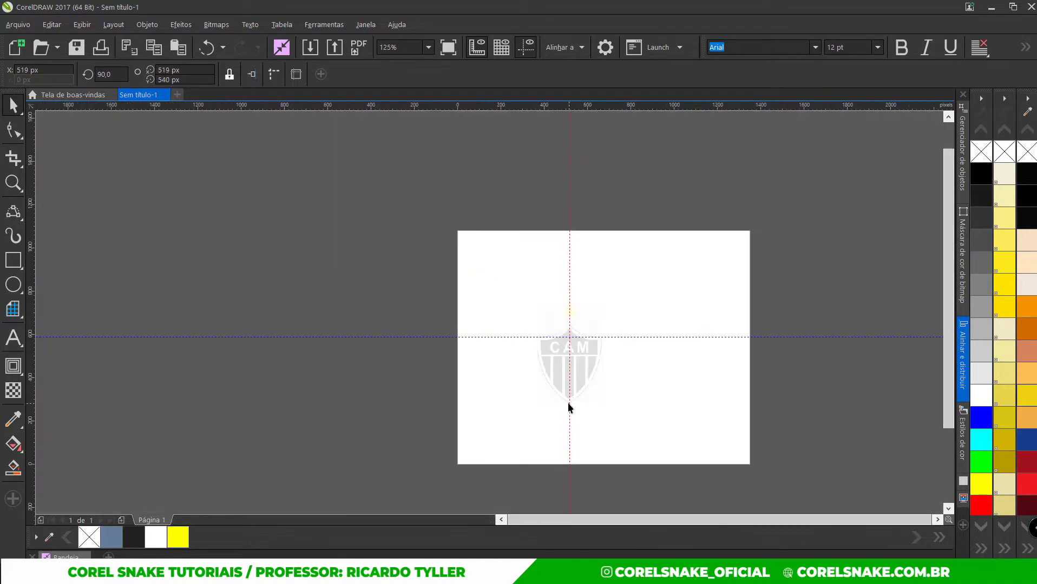
Copy the reference bitmap's 300 px width and paste it as the document's nudge distance
scroll(574, 378, "up", 4)
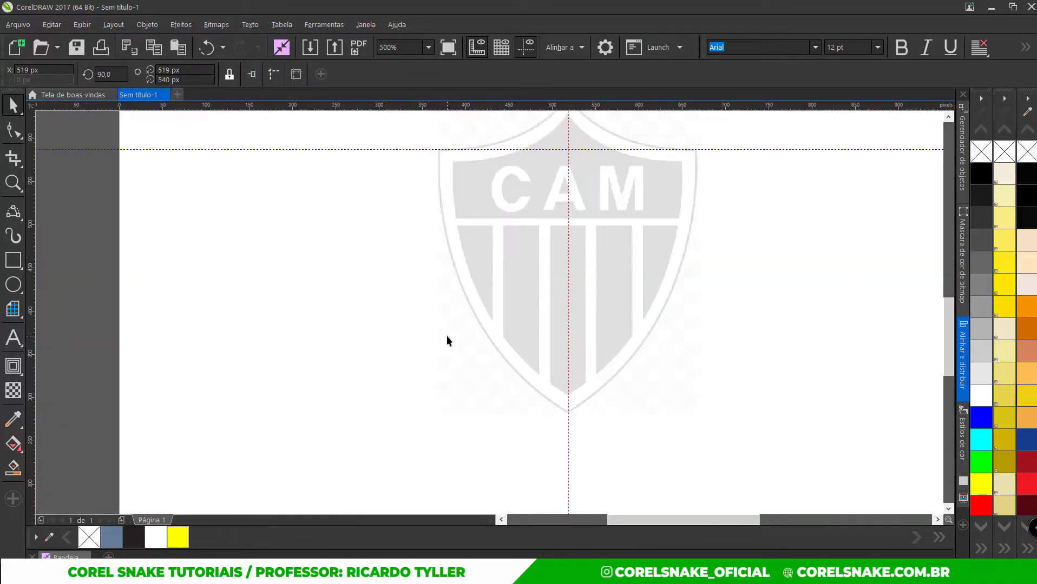
left_click(479, 230)
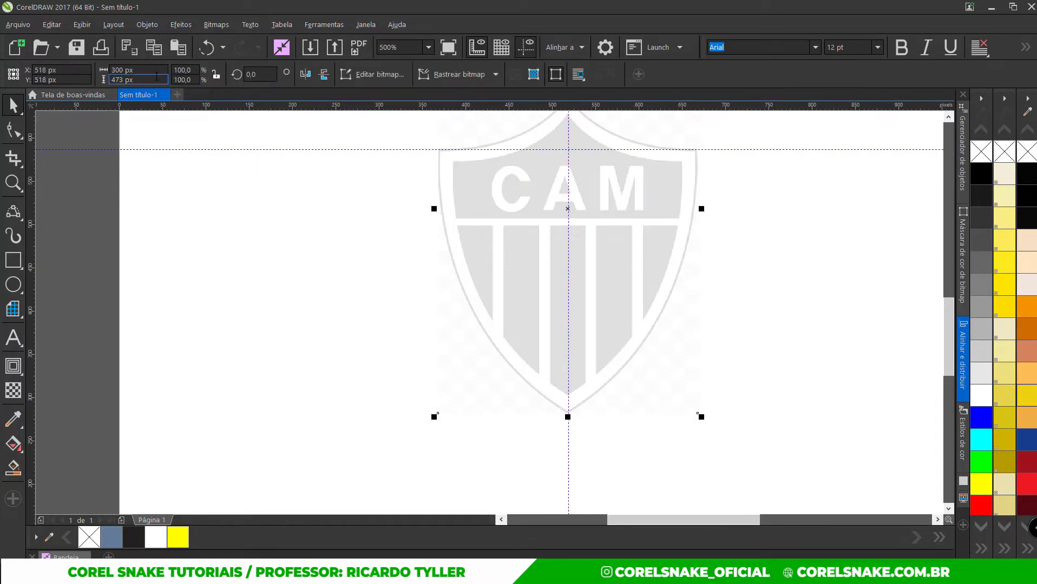
left_click(122, 70)
key("ctrl+c")
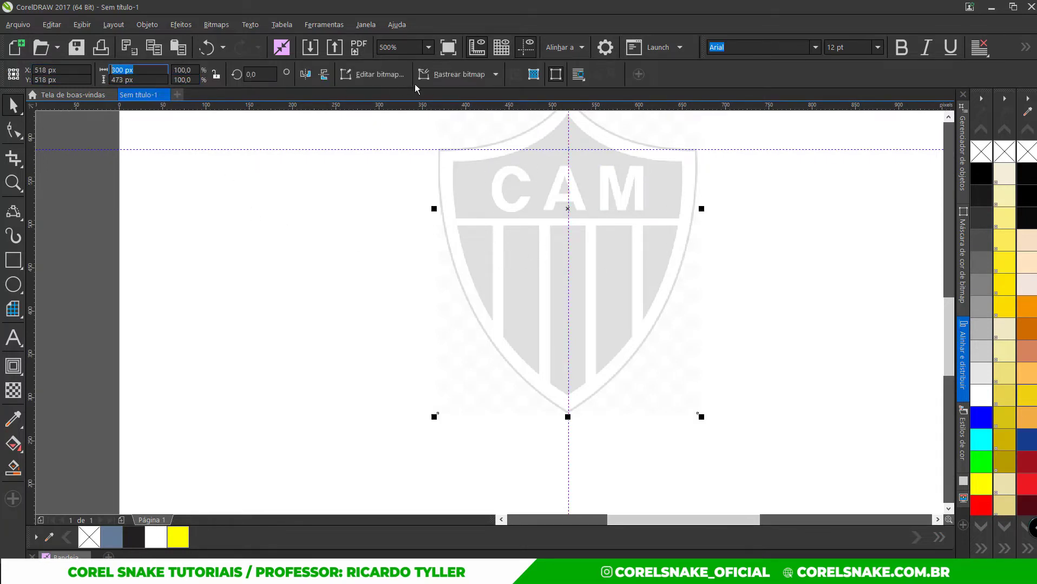
left_click(84, 197)
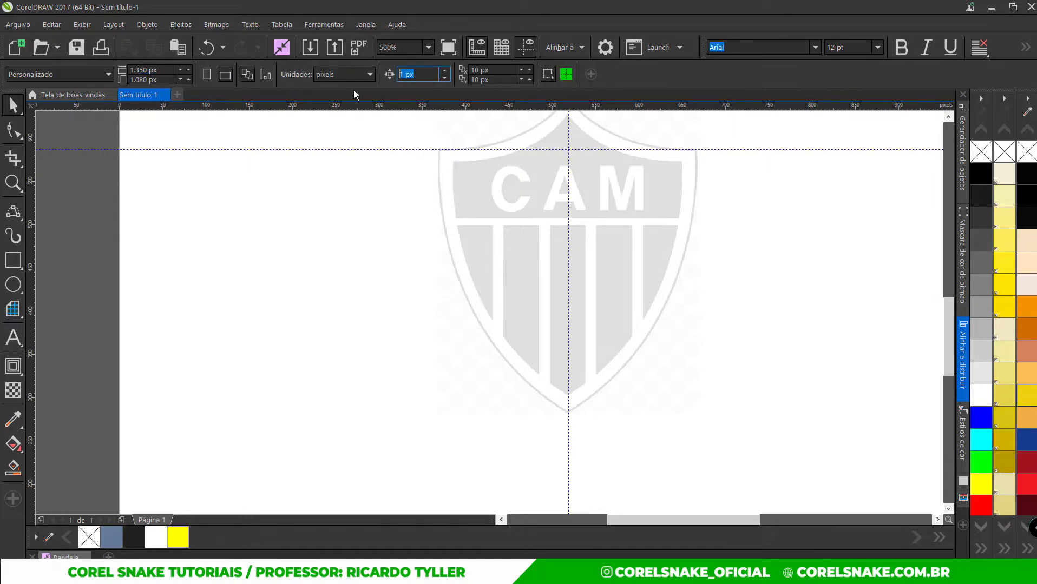
key("ctrl+v")
key("Return")
Trace the shield's left and right sides between the bottom tip and the upper corners with the 3-Point Curve tool
left_click(17, 213)
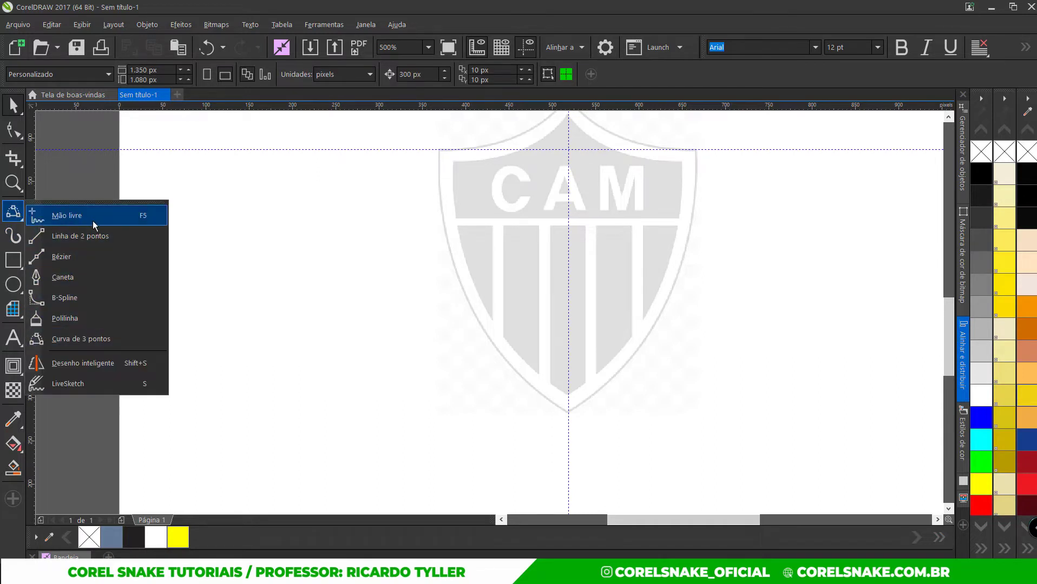
left_click(104, 341)
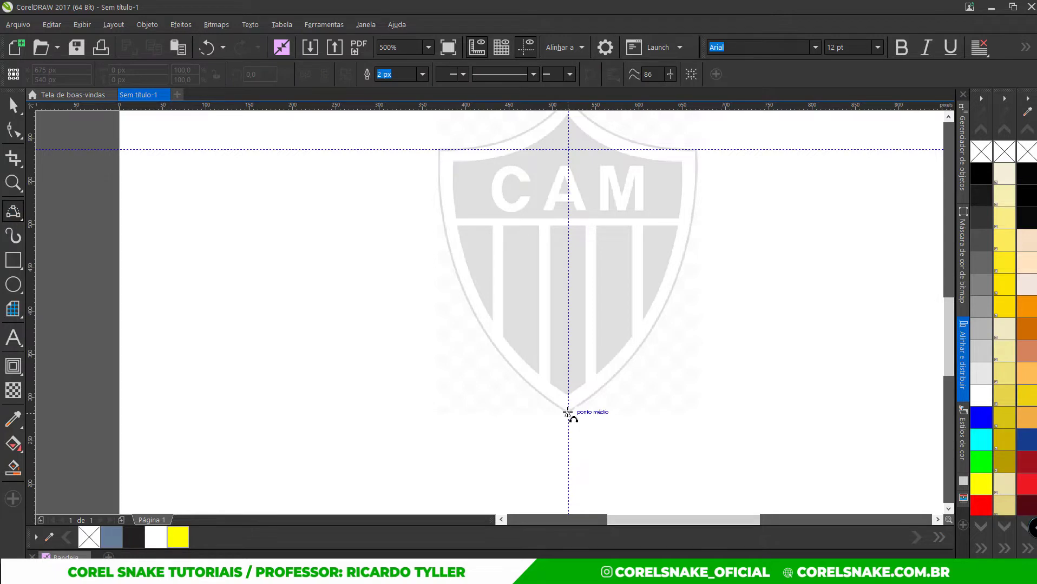
left_click_drag(568, 413, 439, 152)
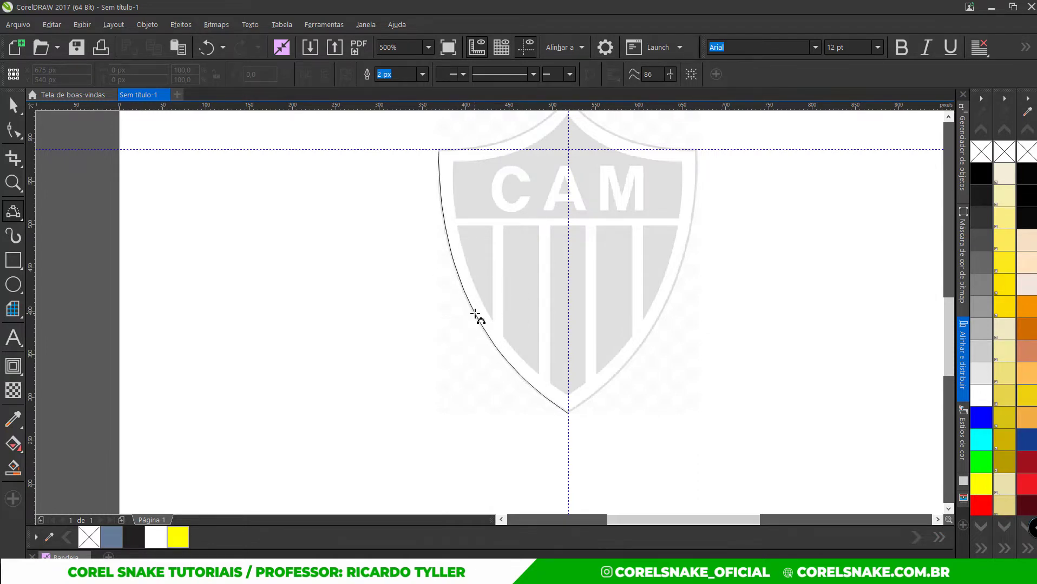
left_click(475, 314)
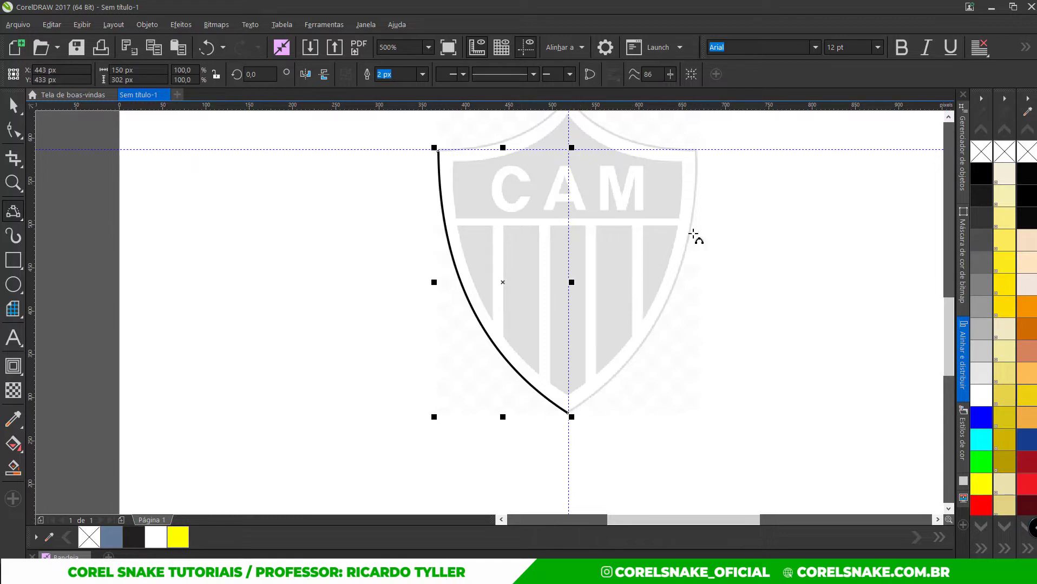
left_click_drag(697, 150, 568, 414)
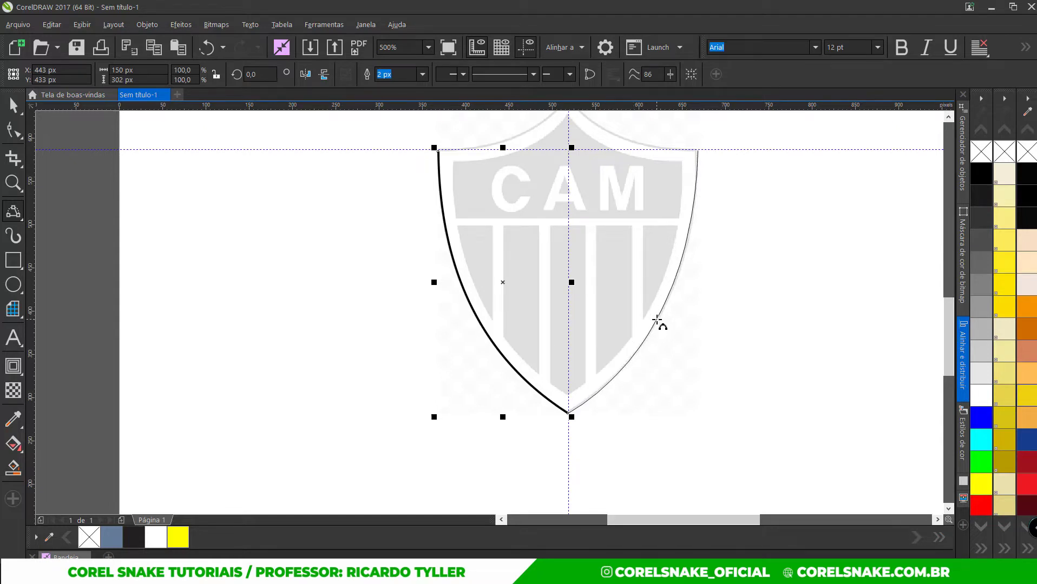
left_click(657, 320)
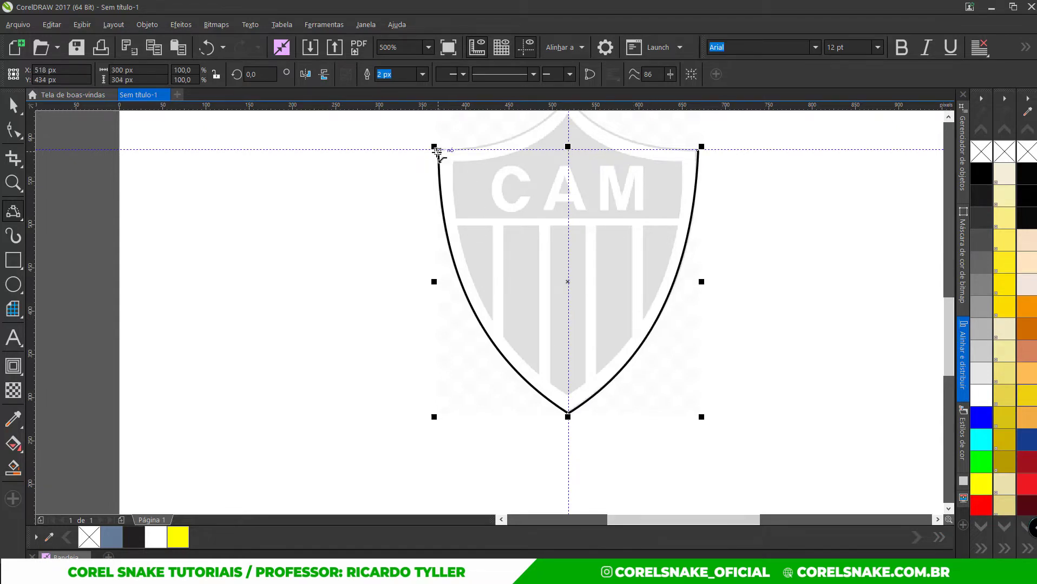
Close the shield outline with two 3-point curves joining the top tip to the upper-left and upper-right corners
scroll(541, 130, "up", 2)
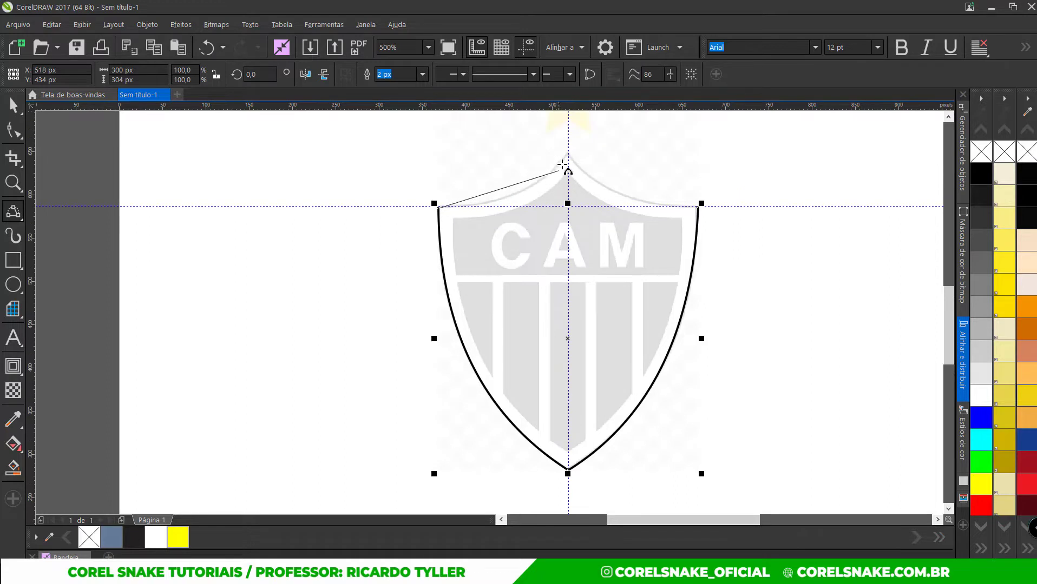
left_click_drag(568, 154, 519, 196)
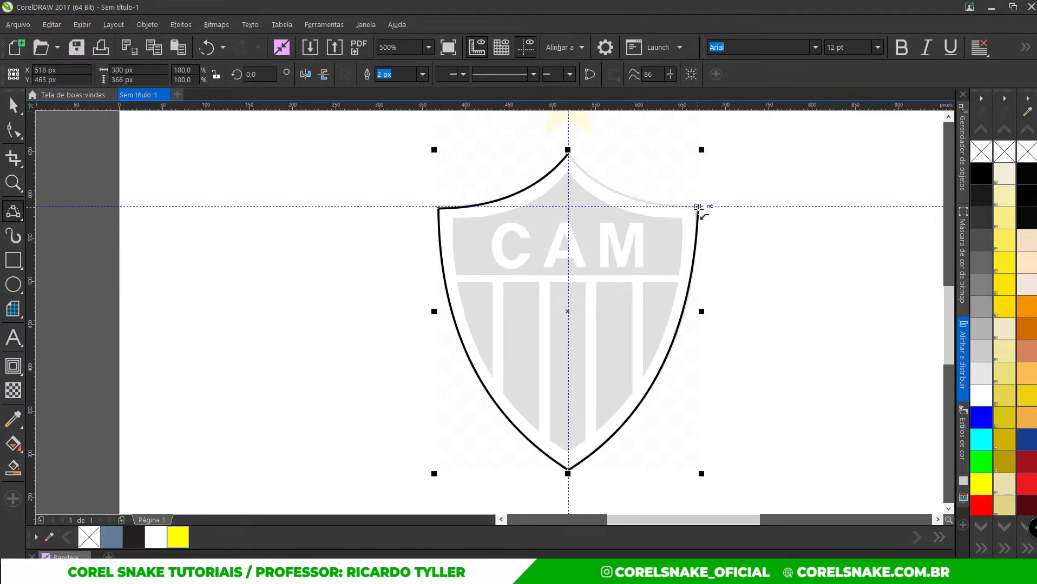
left_click_drag(698, 207, 620, 195)
left_click(13, 106)
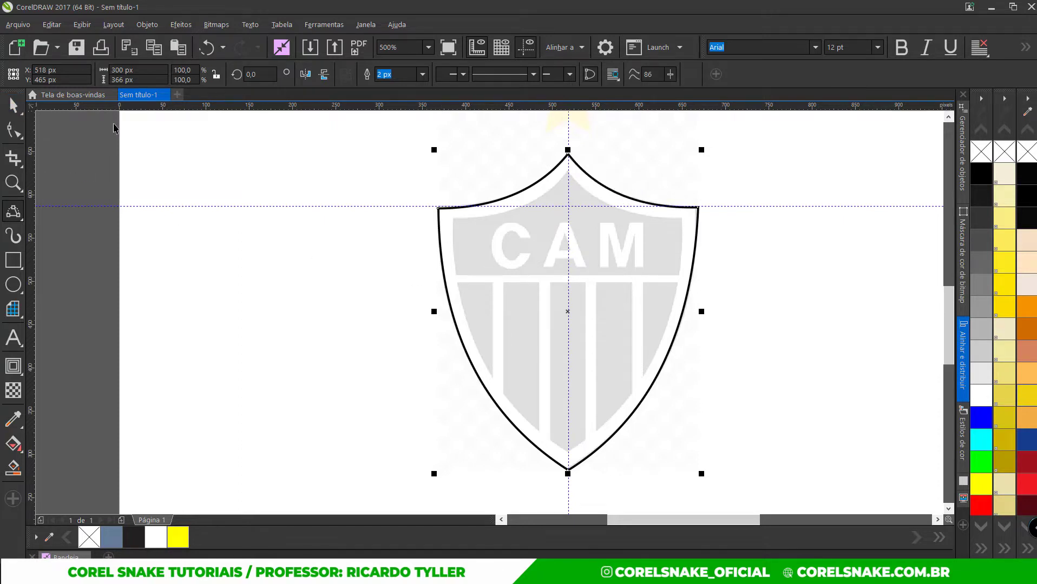
Nudge the shield outline 300 px to the right of the reference bitmap and undo the move
scroll(513, 234, "down", 2)
key("Right")
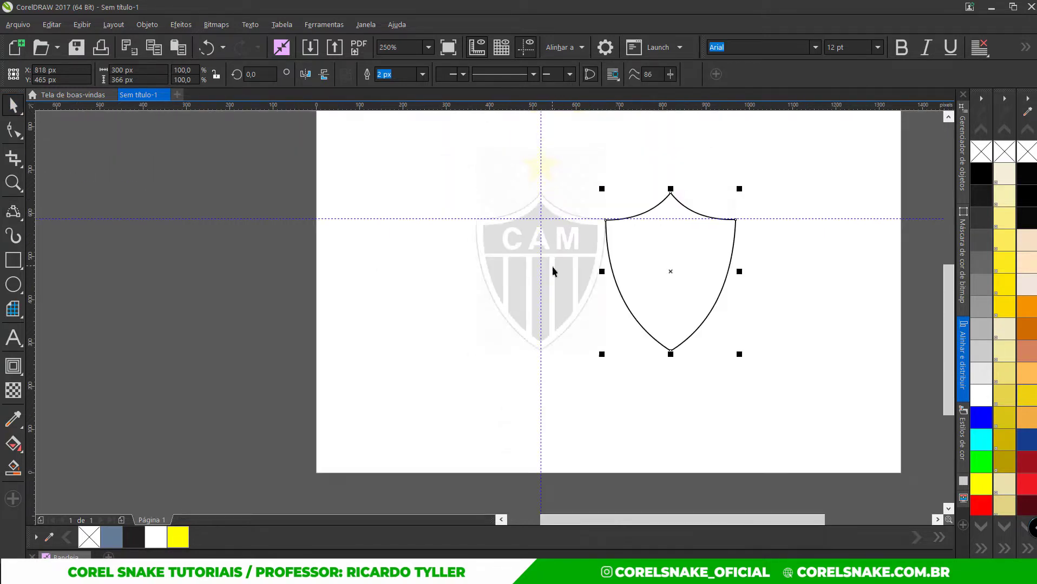
key("ctrl+z")
scroll(511, 241, "up", 2)
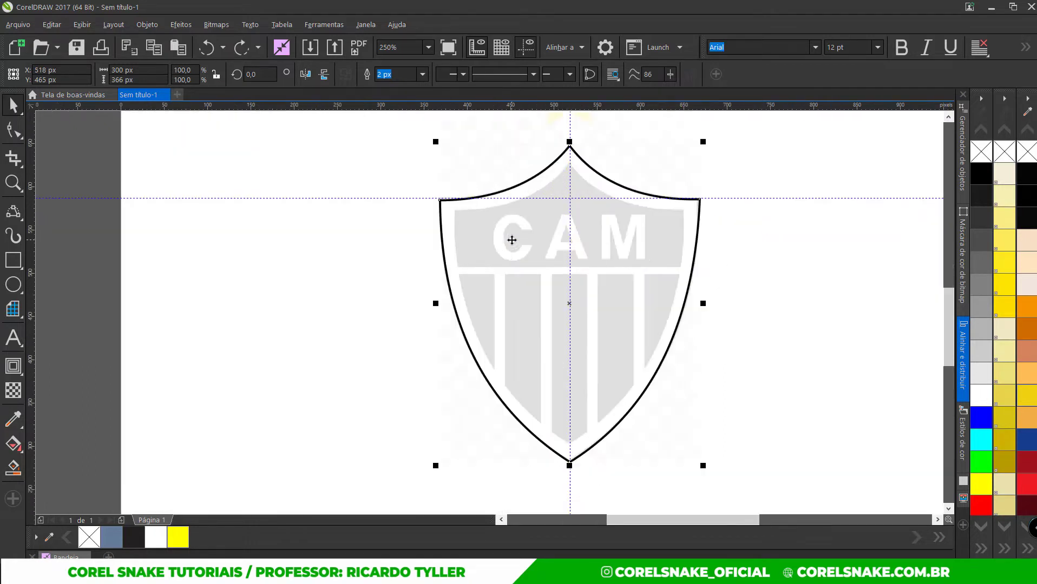
Add a one-step inner contour to the shield outline with an offset of 17 px, following the crest's inner edge
left_click(10, 373)
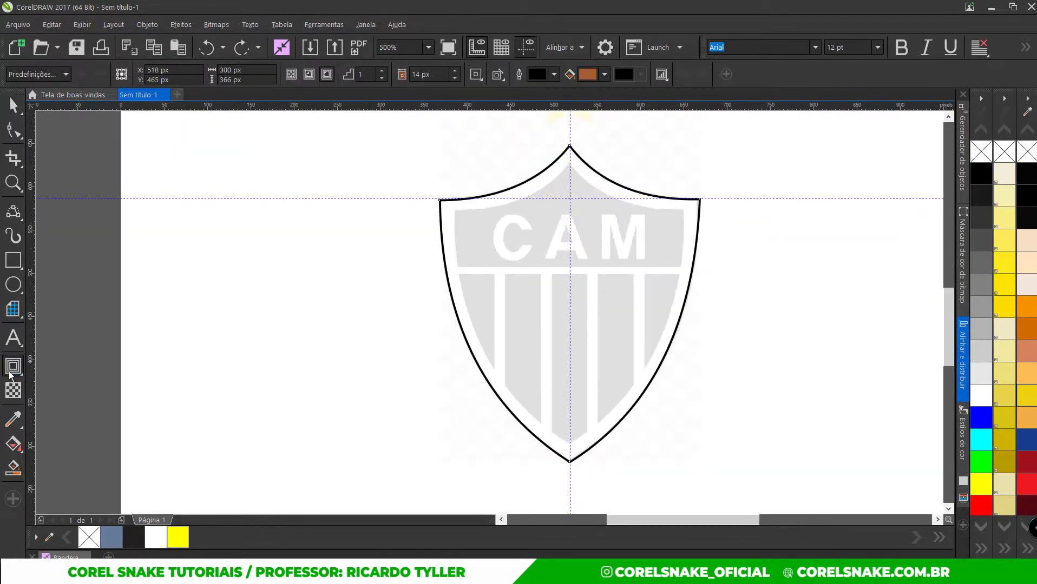
mouse_move(440, 336)
left_mouse_down()
mouse_move(493, 324)
mouse_move(457, 330)
left_mouse_up()
left_click(13, 105)
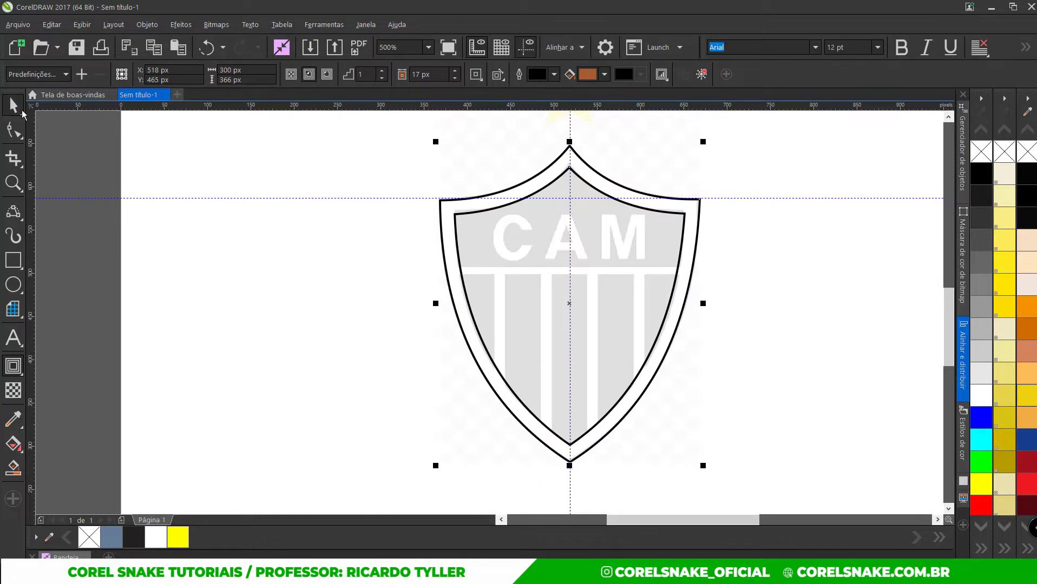
Move the shield outline with its contour 300 px to the right of the reference bitmap and separate the contour group
scroll(558, 251, "down", 1)
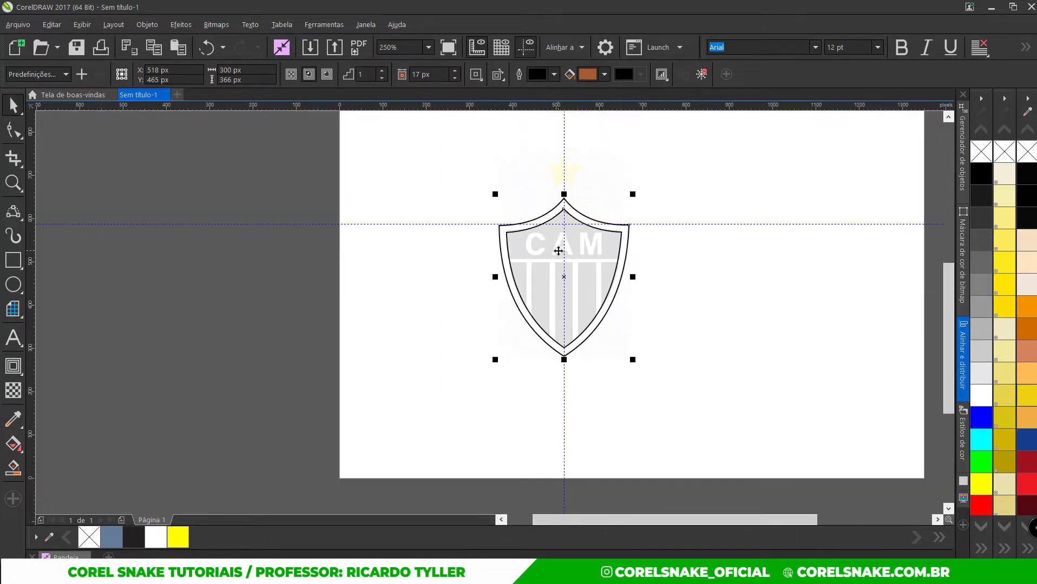
left_click_drag(558, 251, 698, 262)
scroll(698, 262, "up", 1)
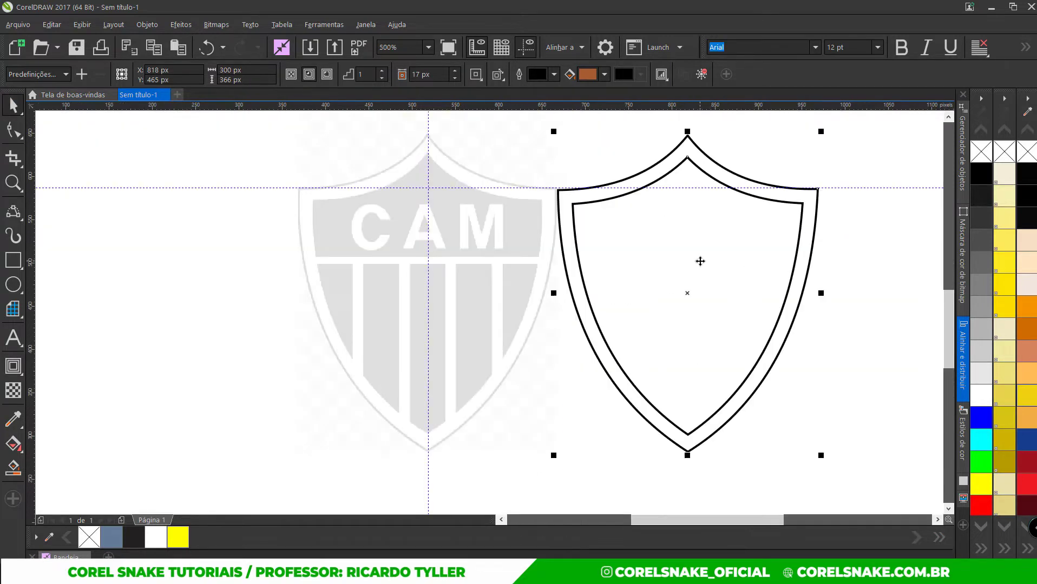
right_click(668, 219)
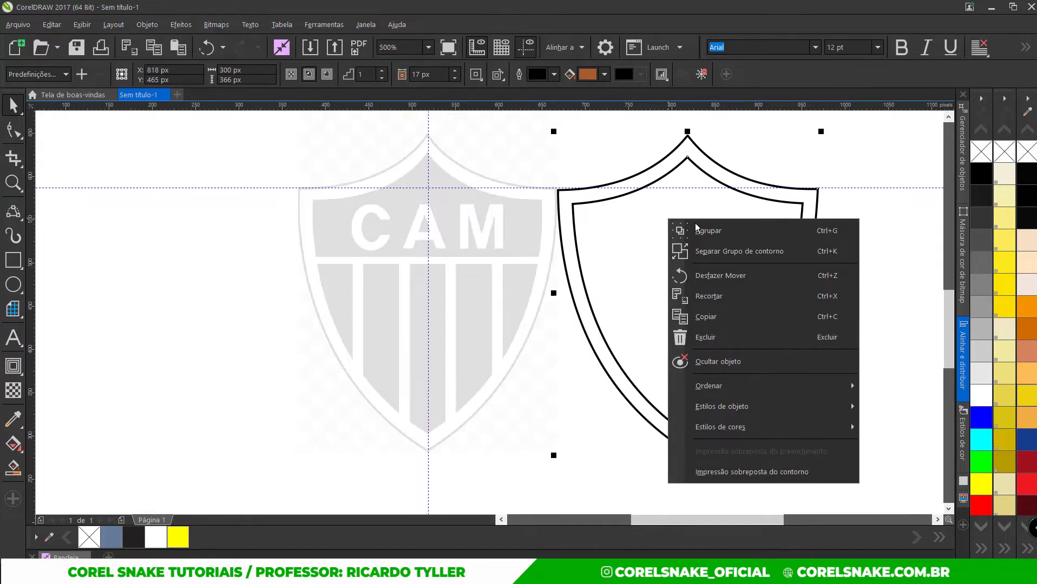
left_click(738, 253)
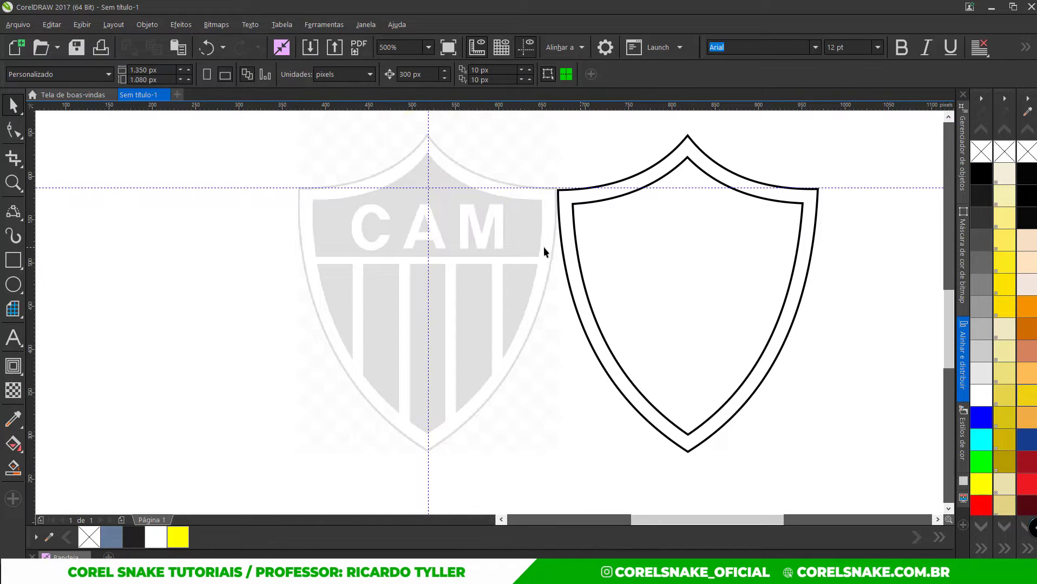
Draw a dark-filled bar without outline over the reference's horizontal white band, 10 px high and about 267 px wide
left_click(13, 260)
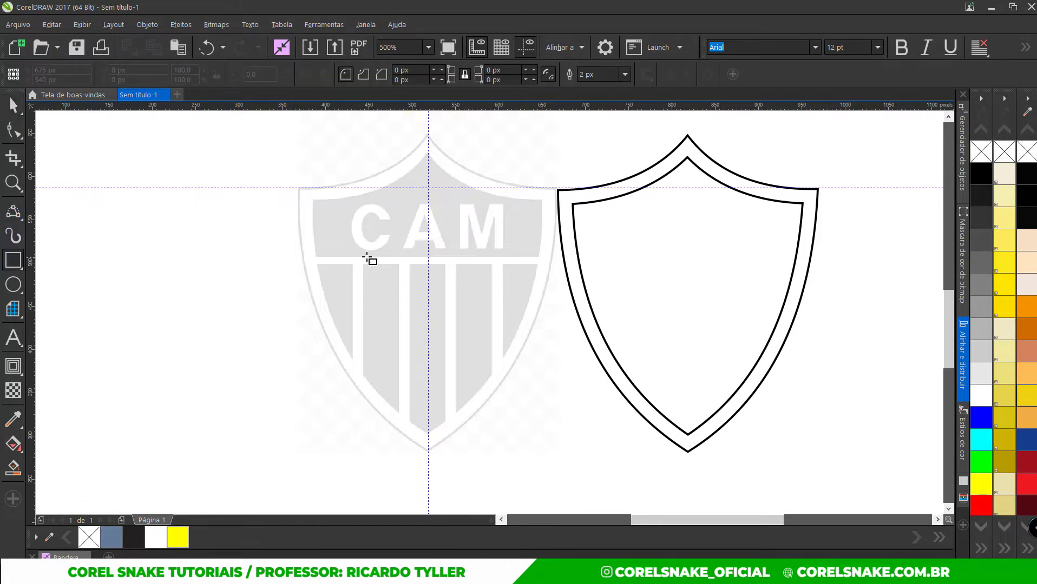
scroll(373, 255, "up", 1)
left_click_drag(270, 260, 283, 274)
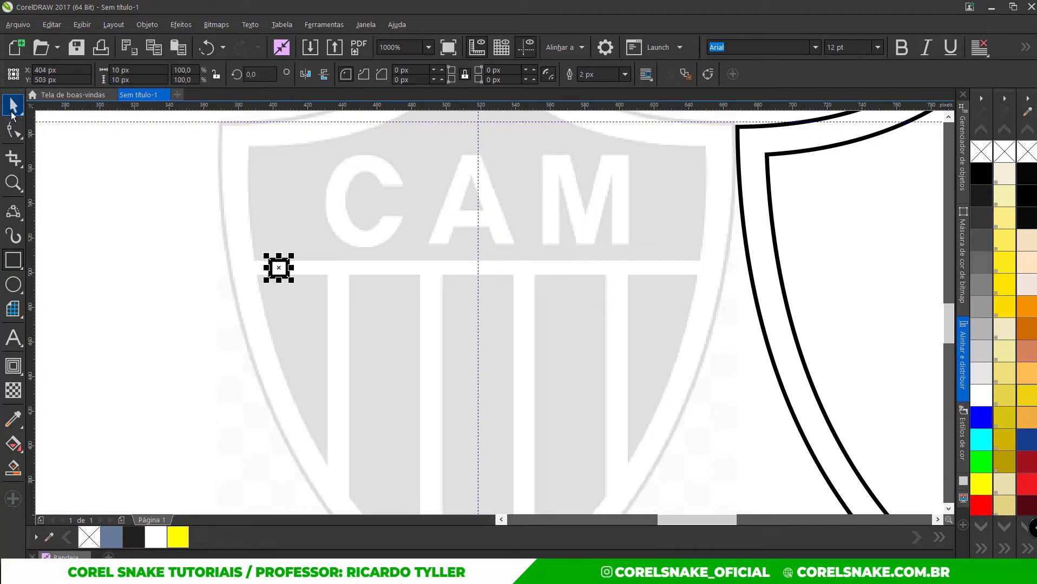
key("space")
left_click(137, 535)
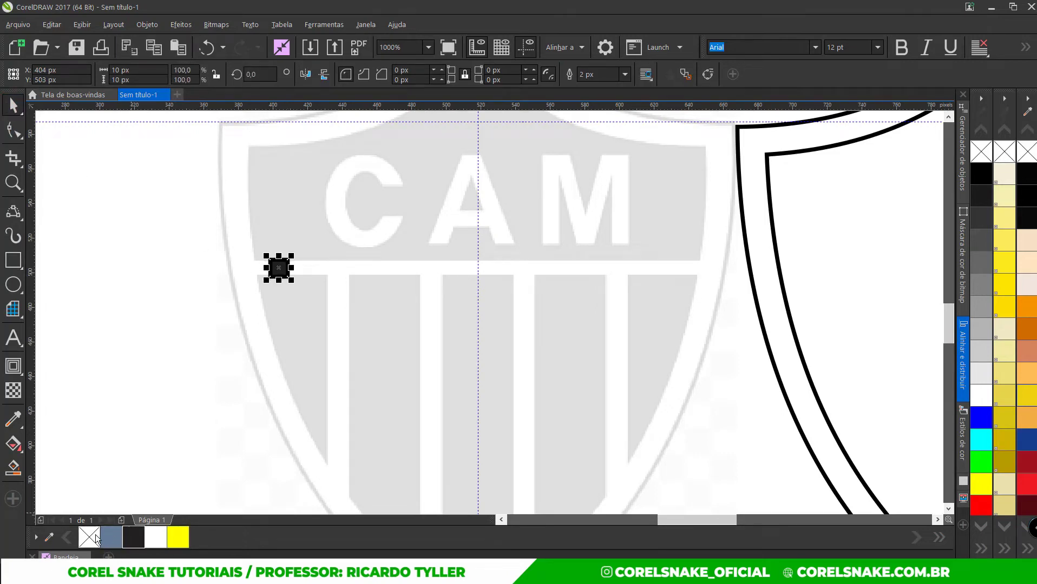
right_click(95, 538)
left_click_drag(293, 268, 703, 276)
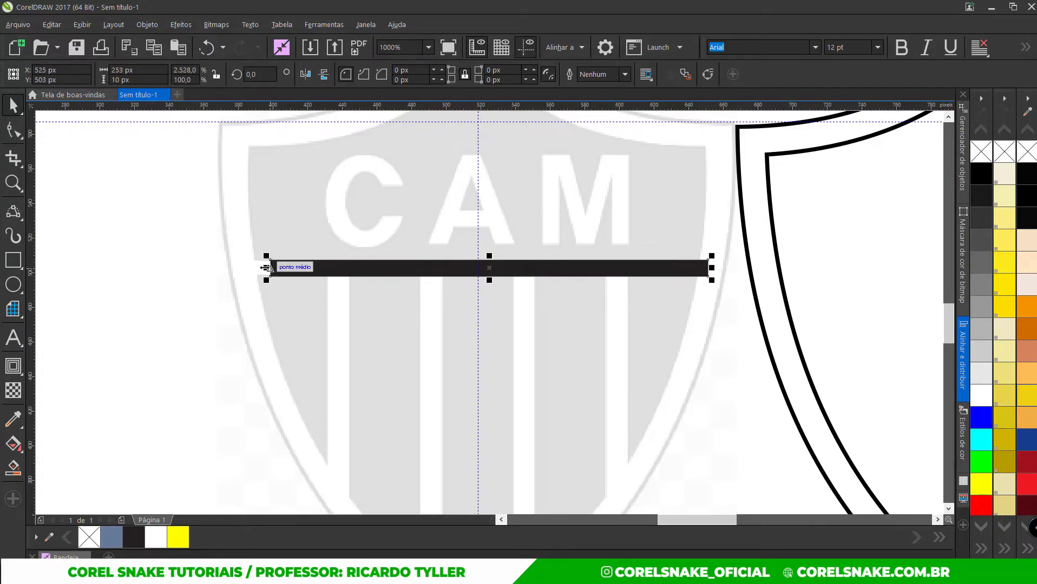
left_click_drag(266, 268, 246, 268)
scroll(388, 270, "up", 3)
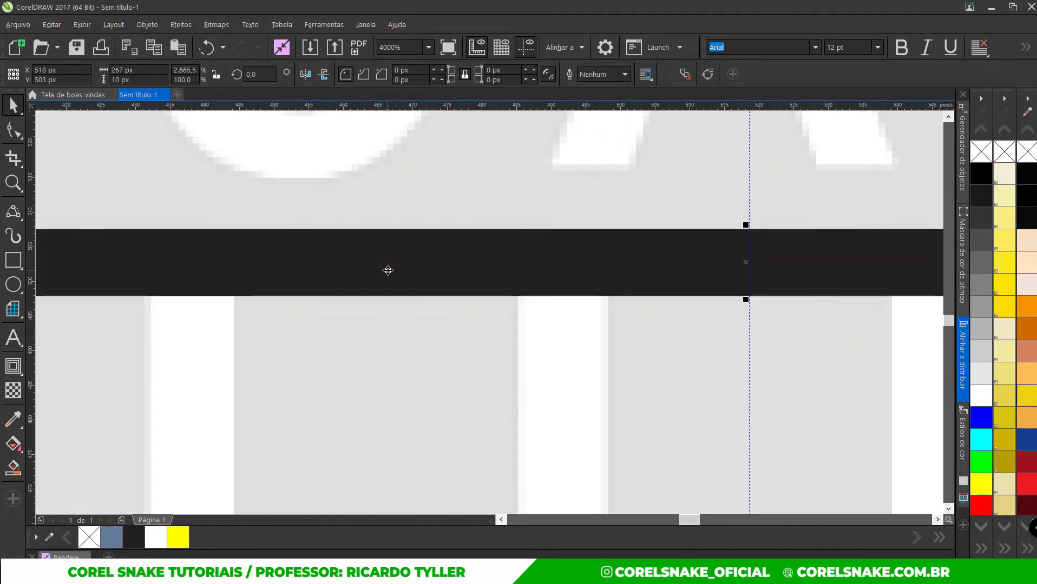
Move the bar 300 px right onto the new shield and subtract it from the inner contour with Back Minus Front
scroll(388, 270, "down", 4)
key("Right")
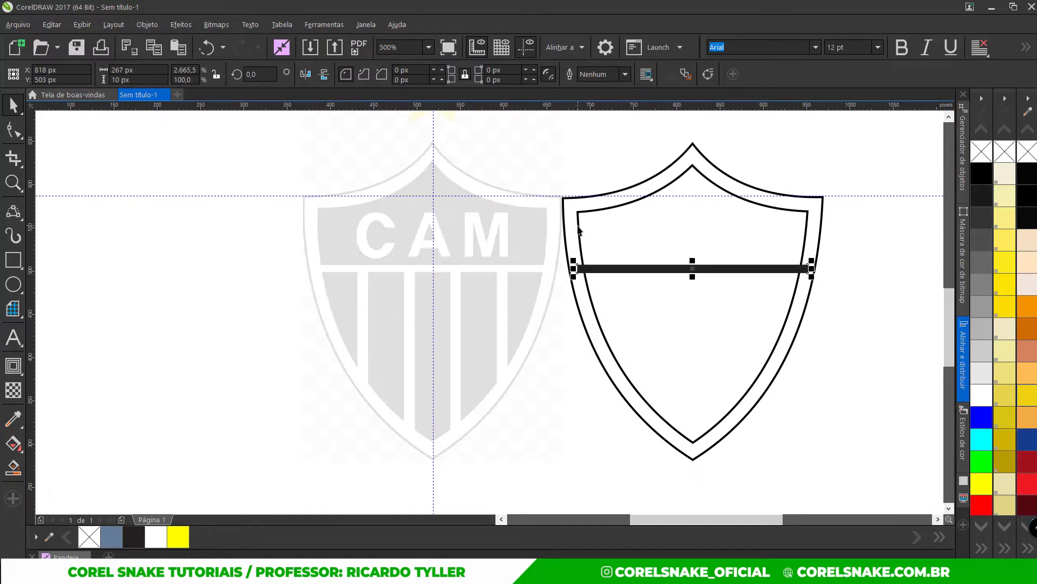
left_click(597, 207)
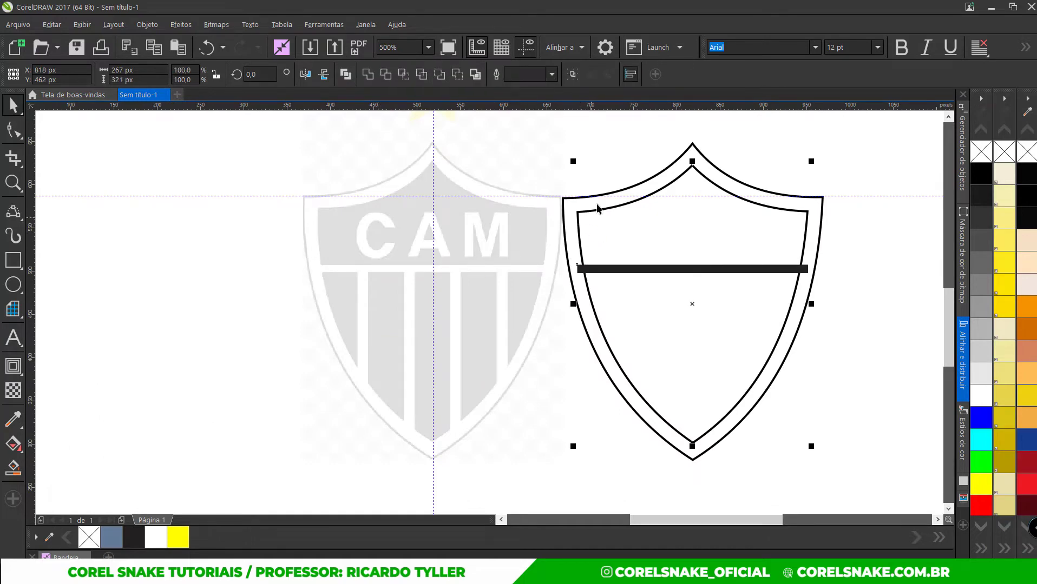
left_click(457, 75)
left_click(231, 237)
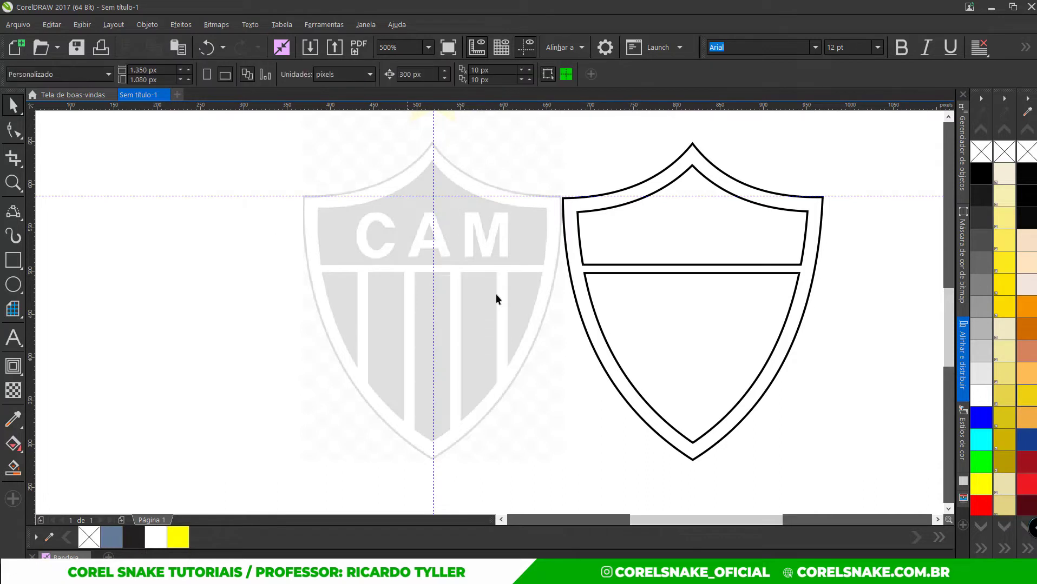
Break the cut inner contour apart into separate upper and lower shapes
left_click(626, 297)
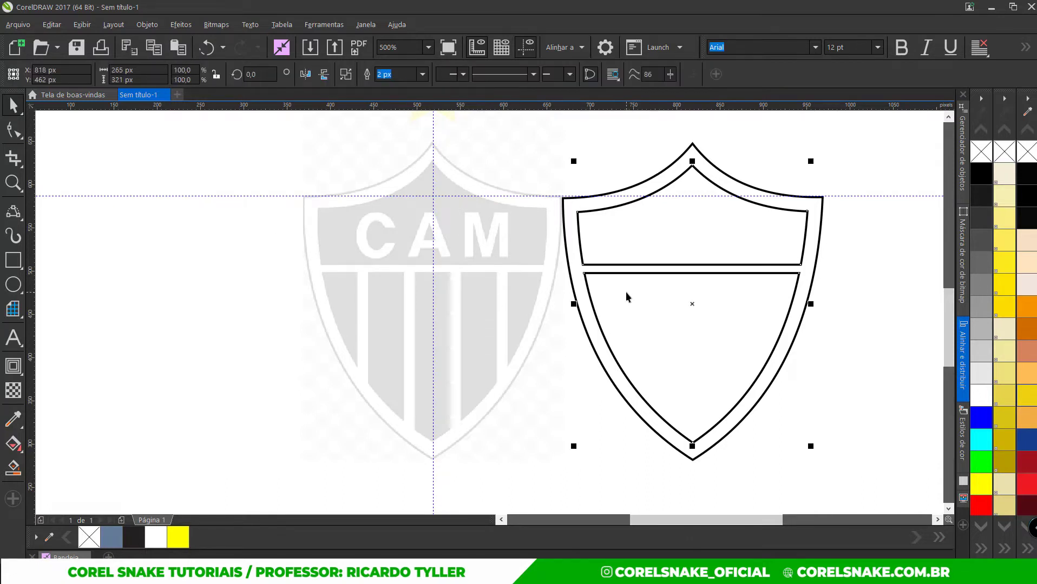
key("ctrl+k")
left_click(752, 166)
Fill the upper inner shape of the shield with black and remove its outline
left_click(701, 223)
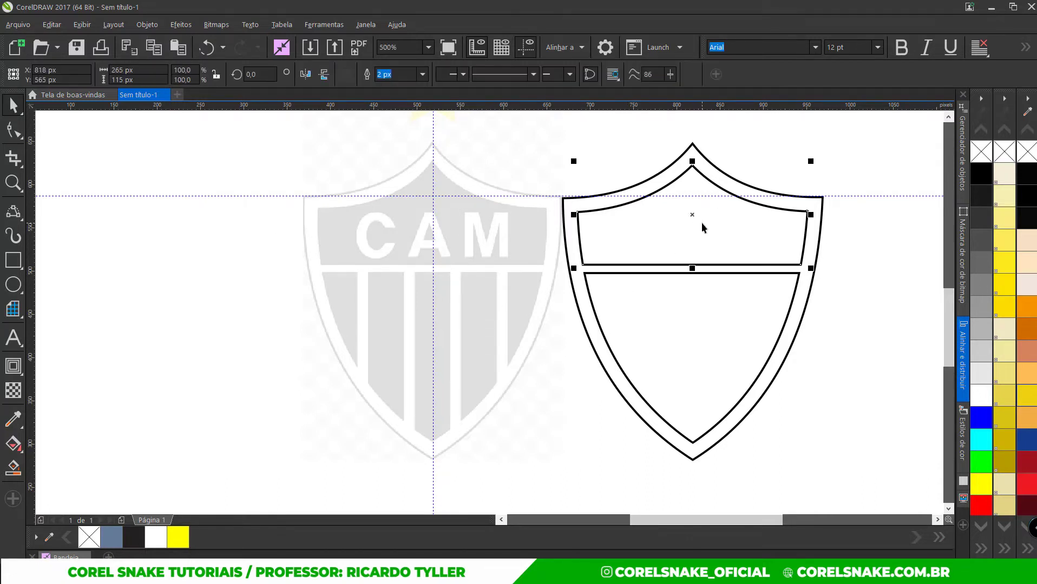
left_click(980, 173)
right_click(984, 149)
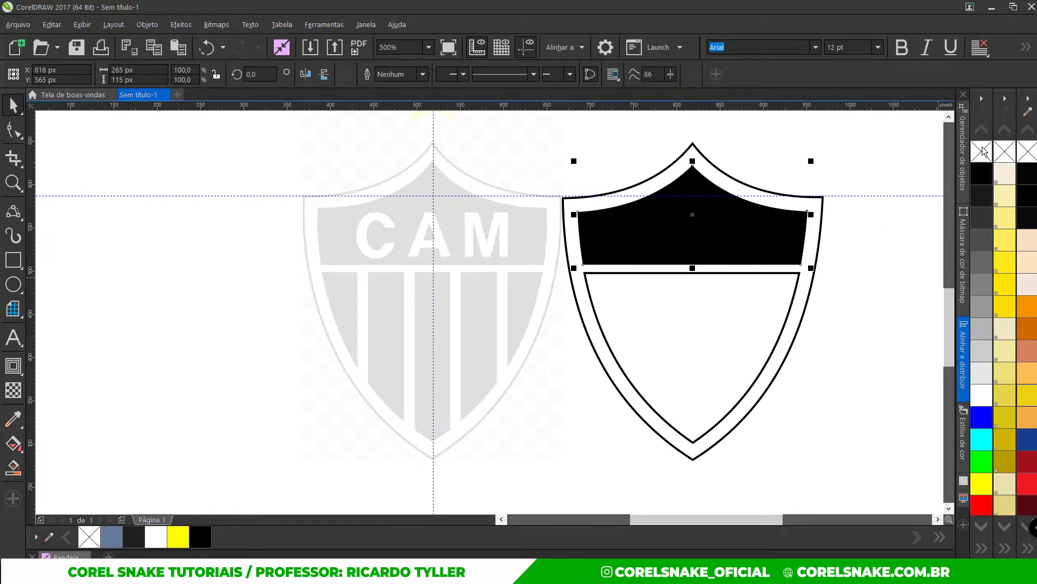
left_click(825, 334)
left_click(822, 232)
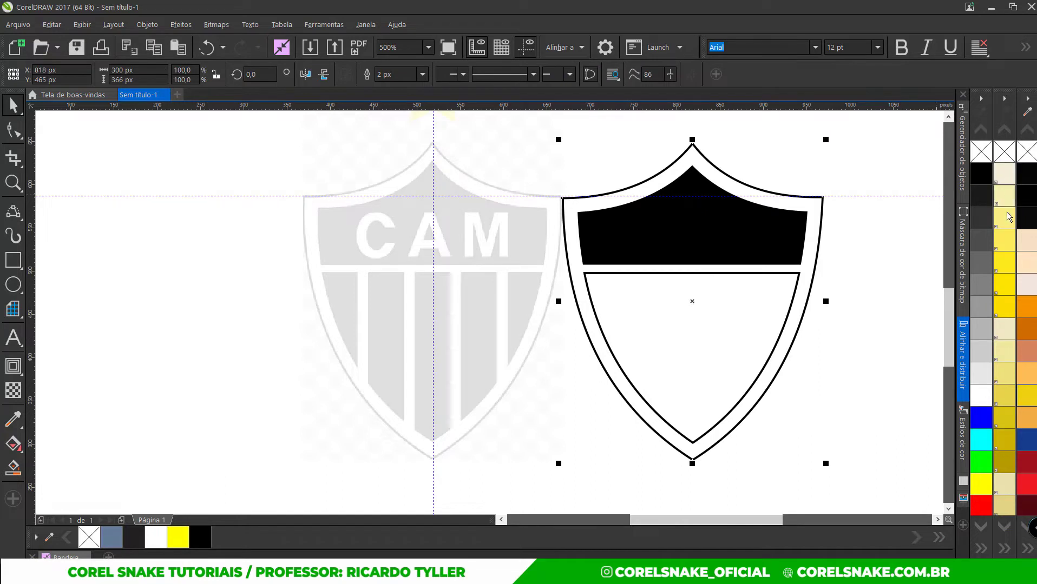
left_click(852, 392)
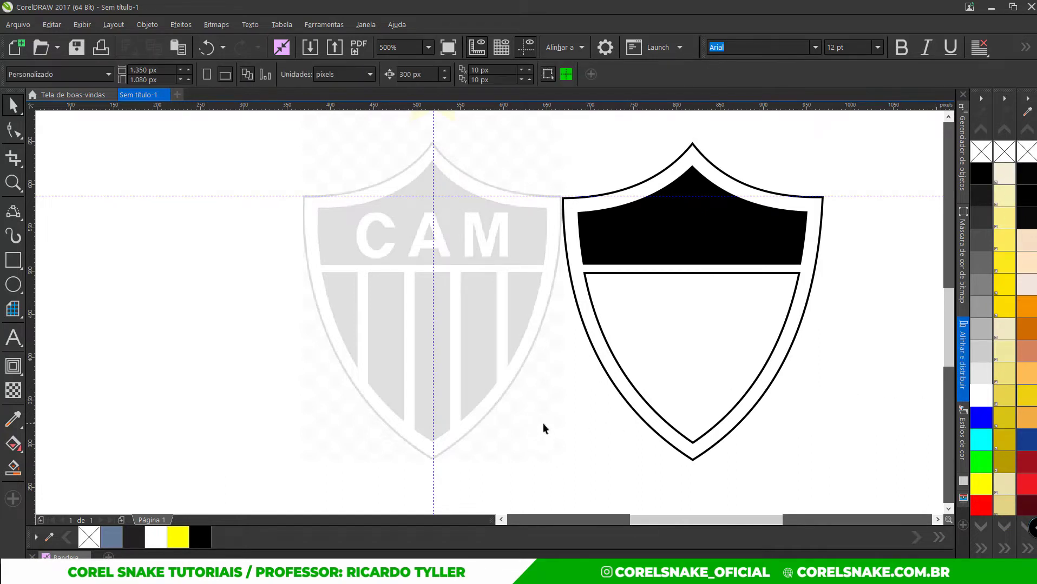
Draw a rectangle about 41 × 35 px at the top of the reference's middle stripe, filled black without outline
left_click(13, 261)
scroll(430, 274, "up", 4)
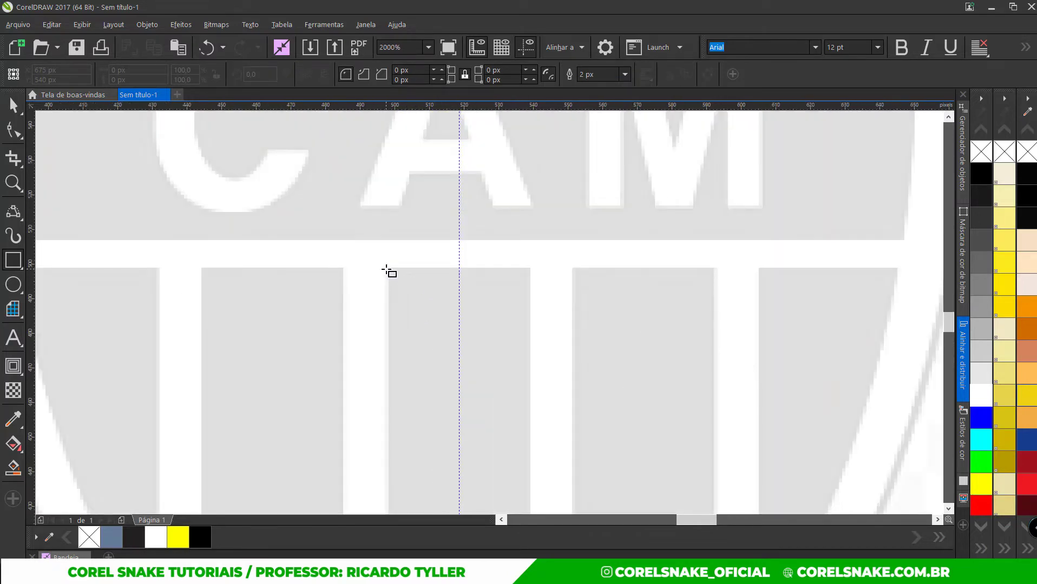
left_click_drag(386, 269, 530, 391)
left_click(197, 541)
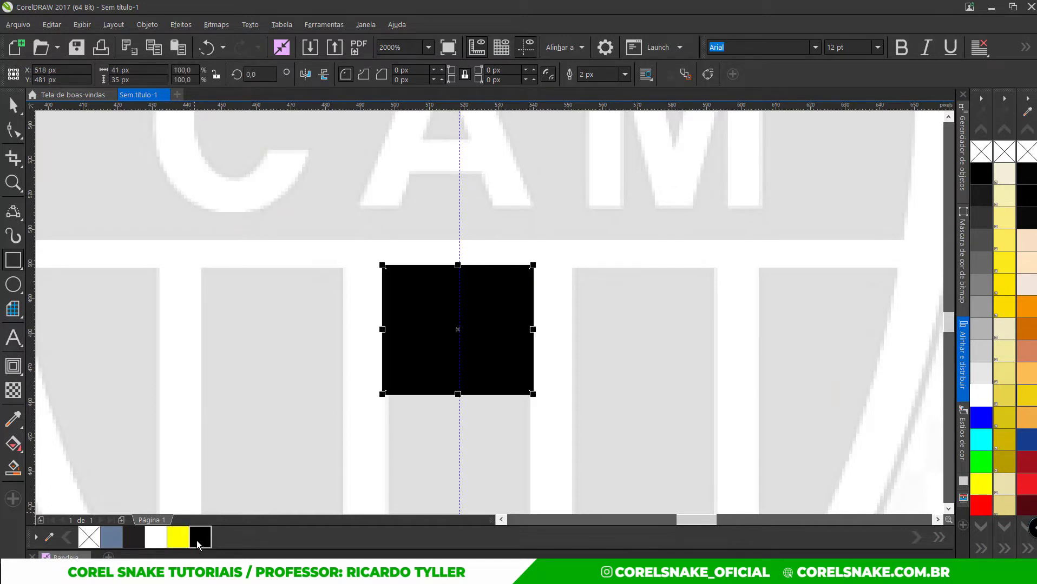
right_click(88, 538)
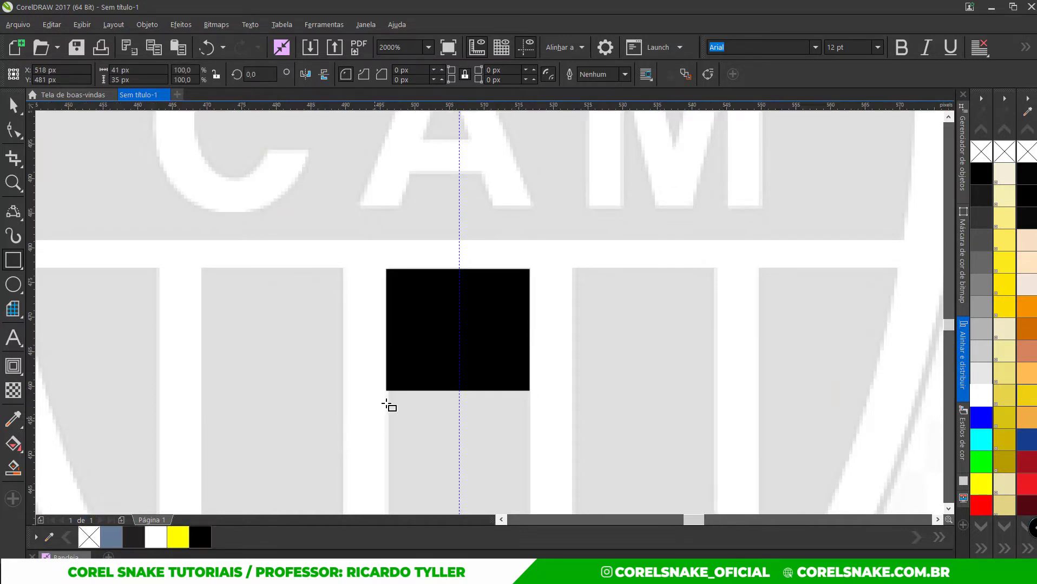
Fit the rectangle's left edge to the reference's middle stripe and stretch it down past the shield tip to about 223 px high
scroll(401, 395, "up", 3)
scroll(379, 358, "down", 2)
left_click(13, 106)
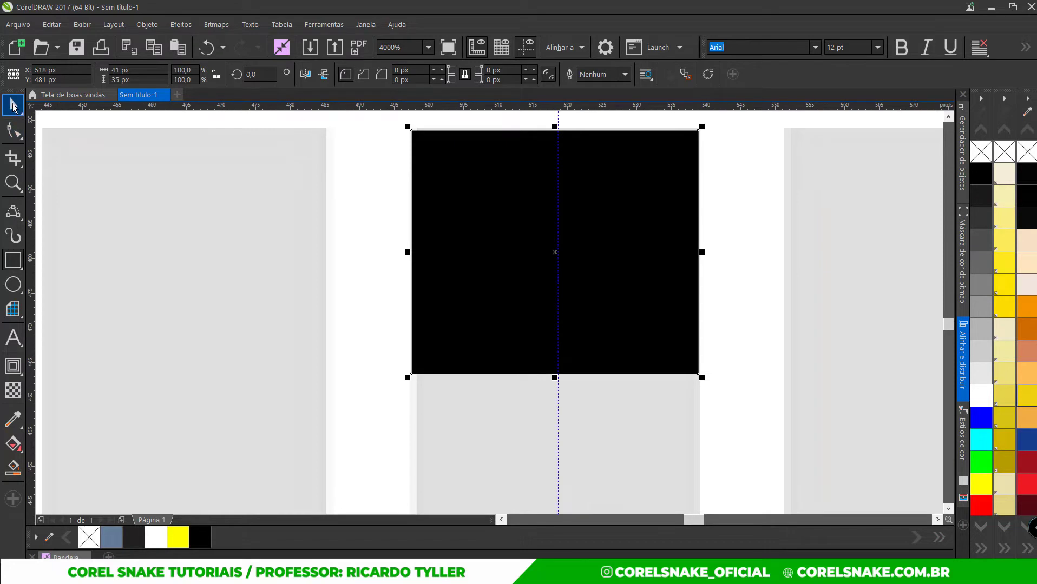
scroll(352, 230, "up", 1)
left_click_drag(482, 287, 487, 284)
scroll(487, 285, "down", 4)
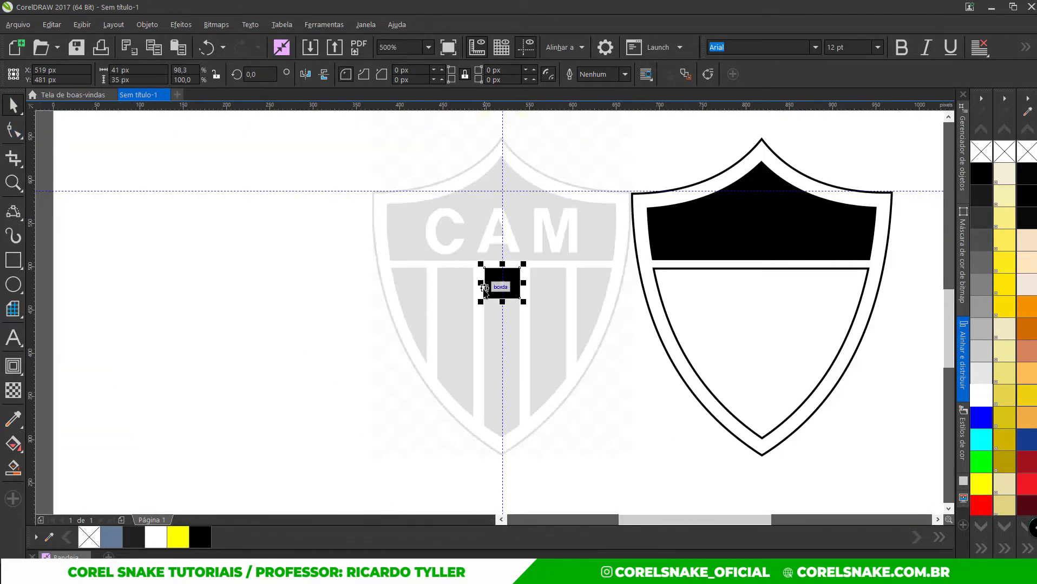
scroll(460, 334, "up", 4)
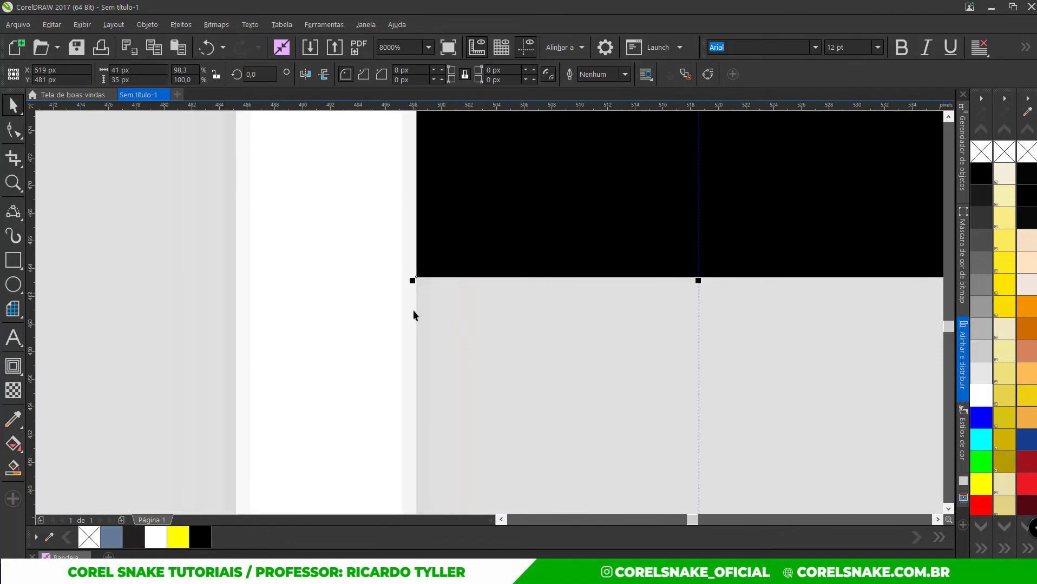
scroll(413, 314, "down", 5)
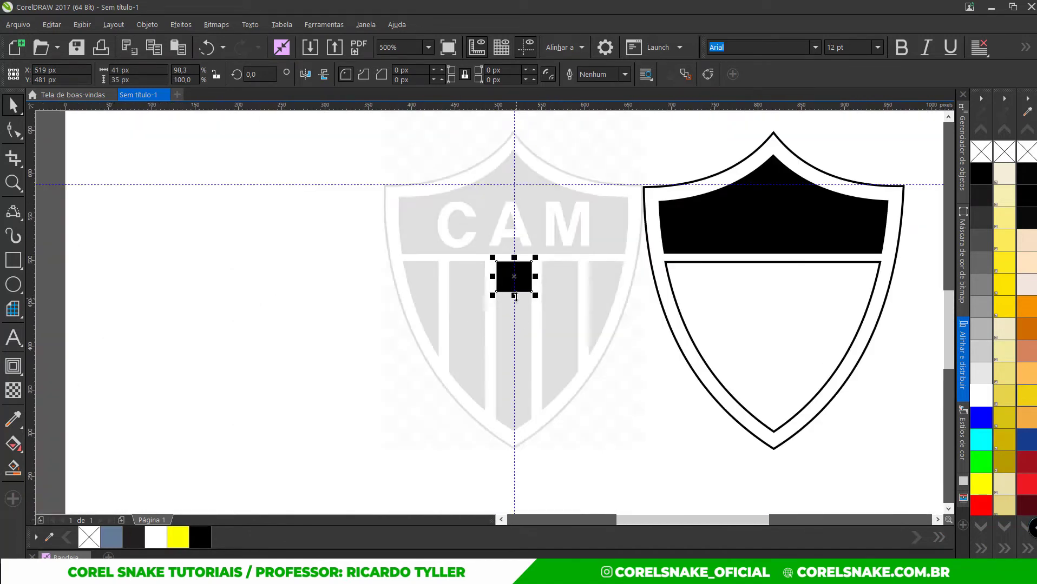
left_click_drag(514, 295, 529, 458)
scroll(530, 379, "up", 3)
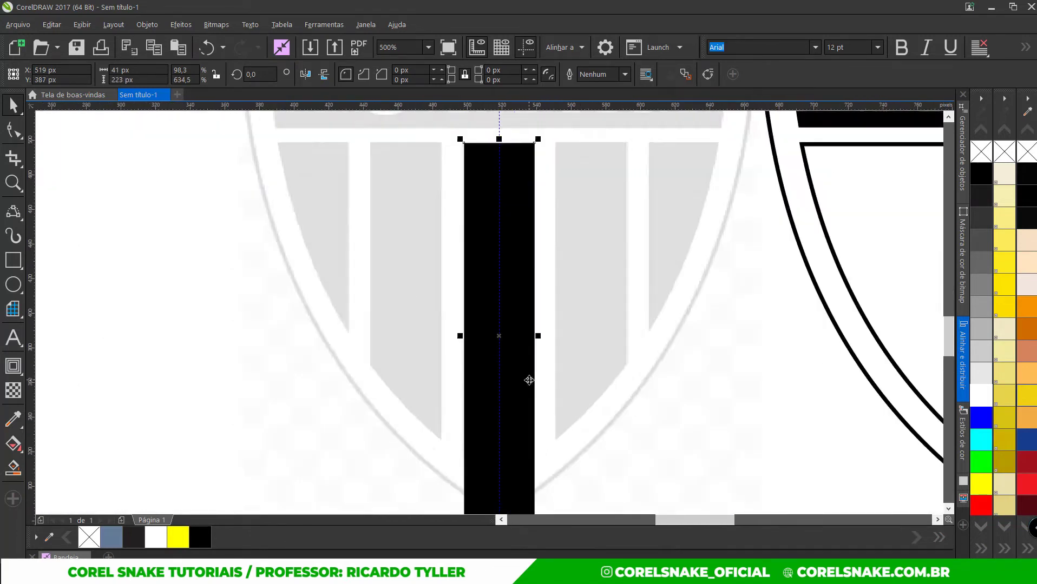
Duplicate the black middle stripe onto the next reference stripe to its right and repeat the duplication for the outermost right stripe
scroll(530, 377, "down", 3)
scroll(525, 282, "up", 2)
scroll(526, 282, "up", 2)
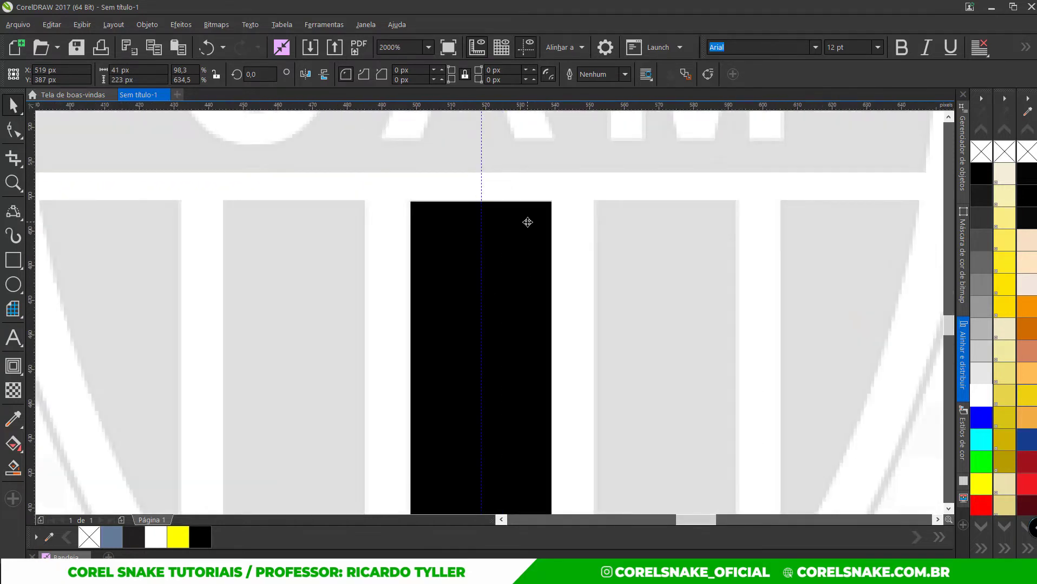
left_click_drag(528, 223, 712, 215)
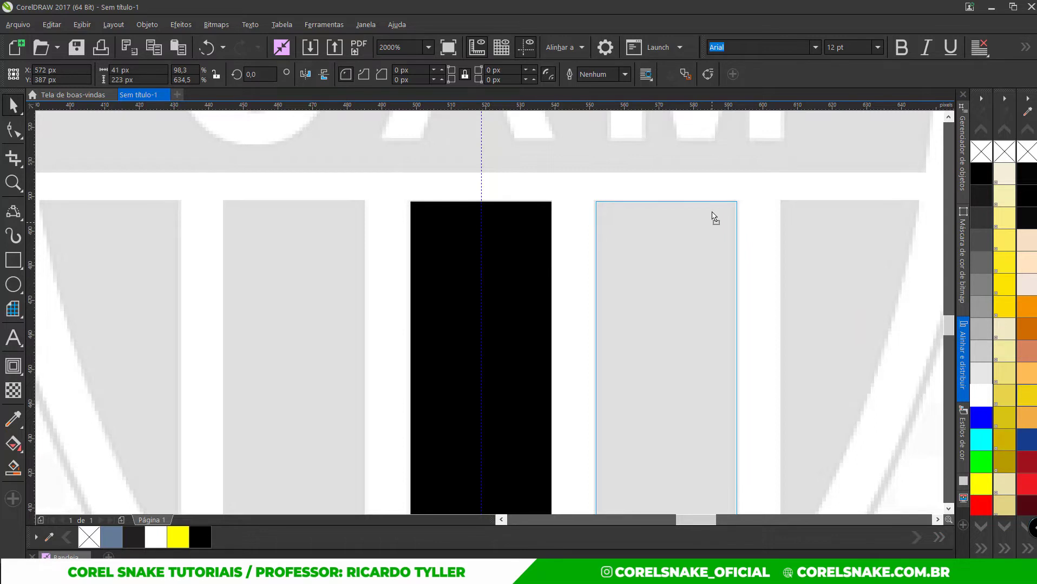
left_click_drag(712, 215, 711, 212)
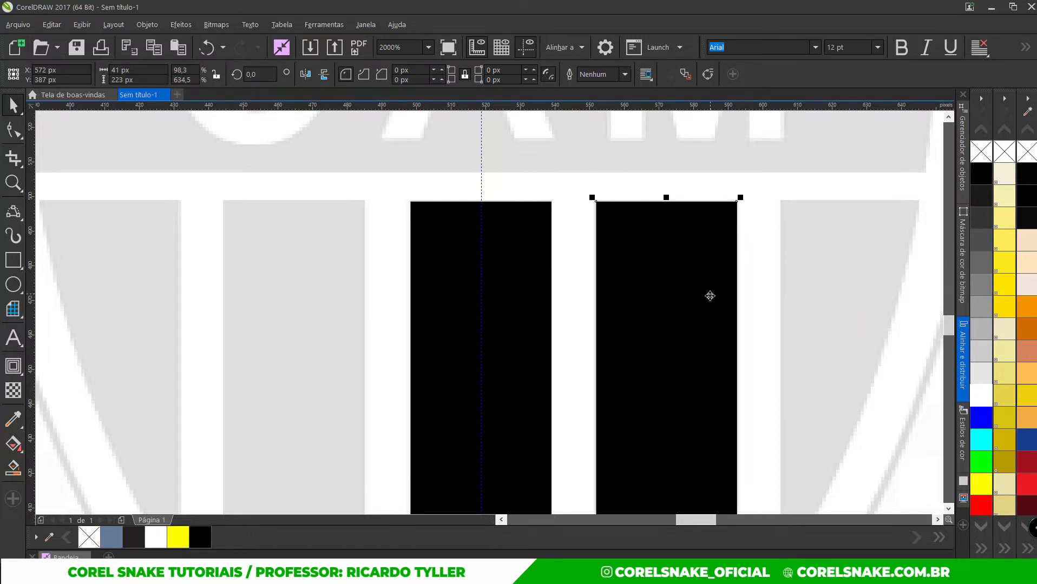
scroll(638, 305, "down", 2)
key("ctrl+r")
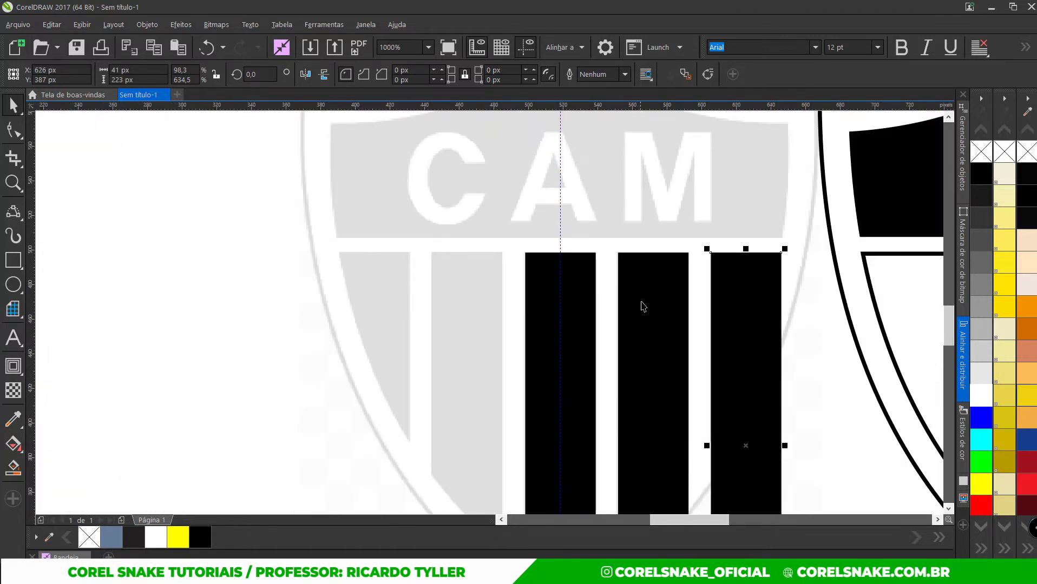
Copy the two right-hand black stripes together onto the two left stripes of the reference
scroll(652, 296, "down", 2)
left_click(653, 294)
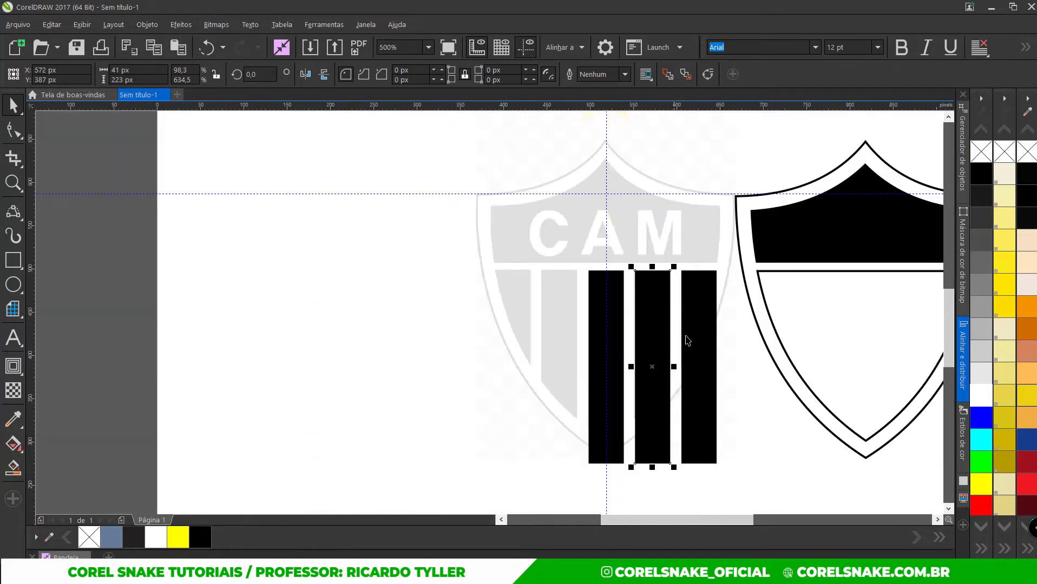
left_click(701, 327, "shift")
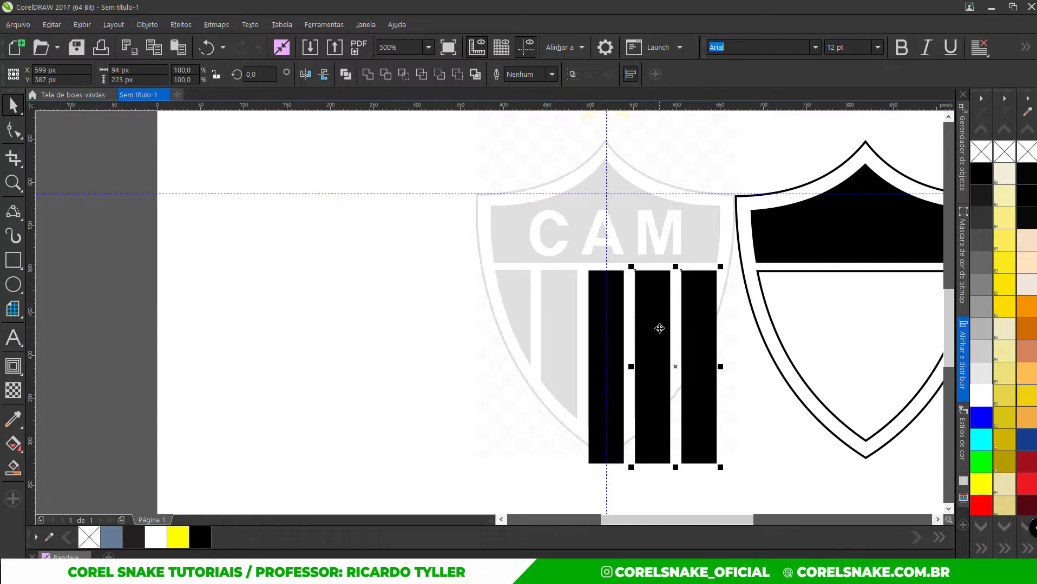
scroll(556, 257, "up", 2)
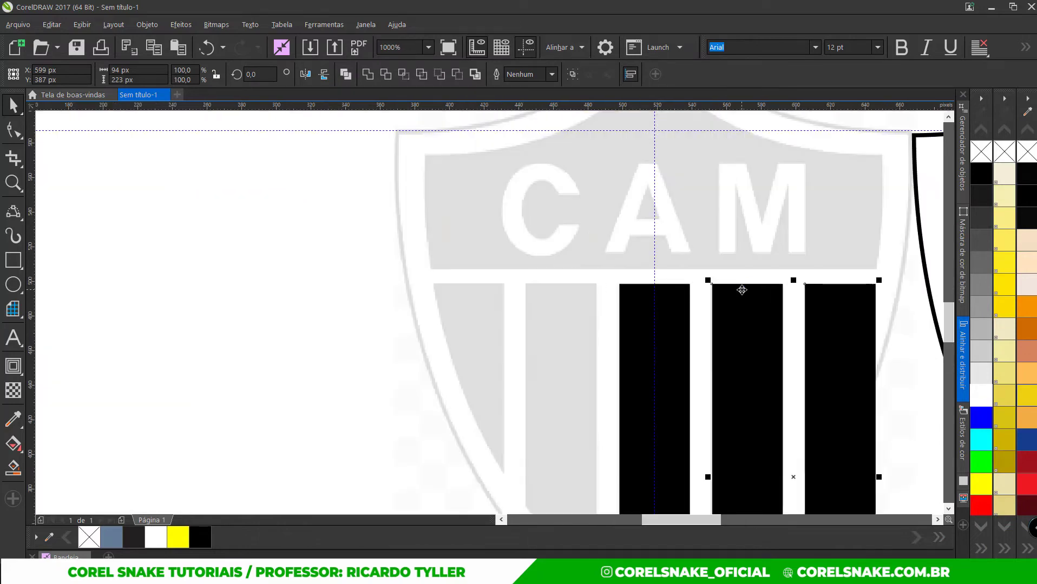
left_click_drag(740, 289, 463, 317)
scroll(489, 274, "down", 2)
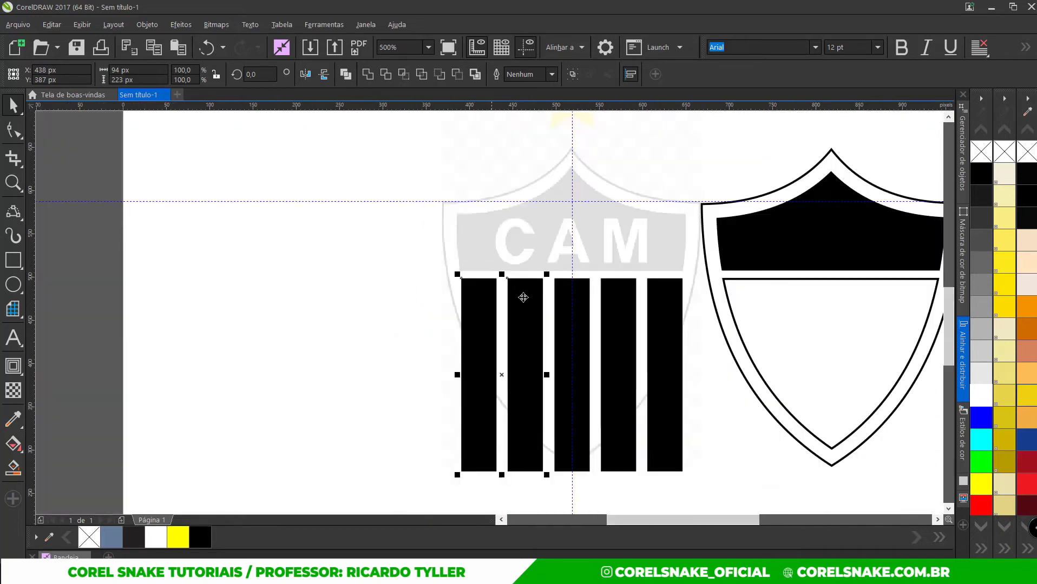
Distribute the five black stripes over the reference with equal horizontal spacing between them
left_click_drag(713, 493, 388, 277)
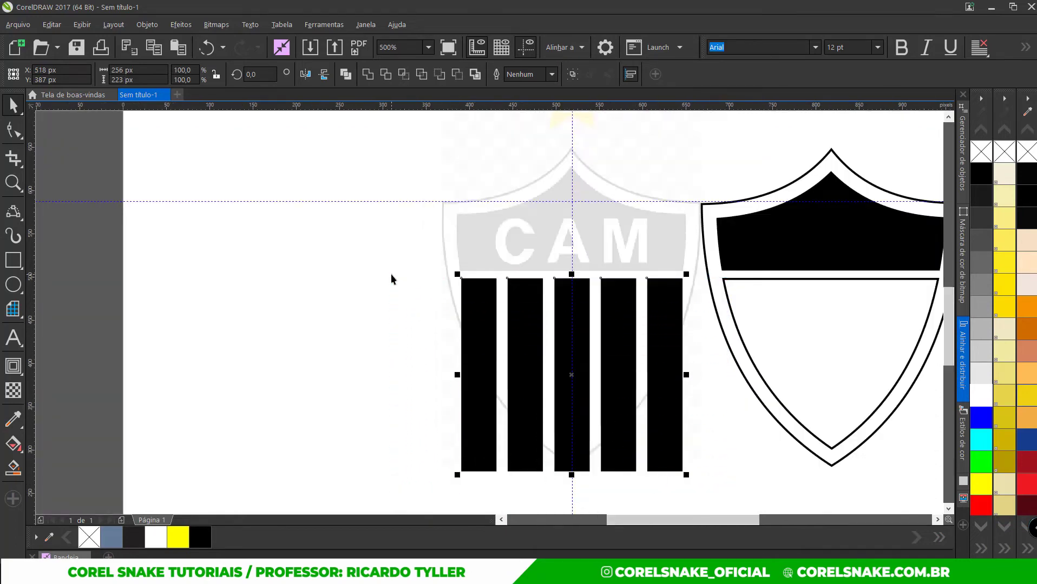
key("ctrl+shift+a")
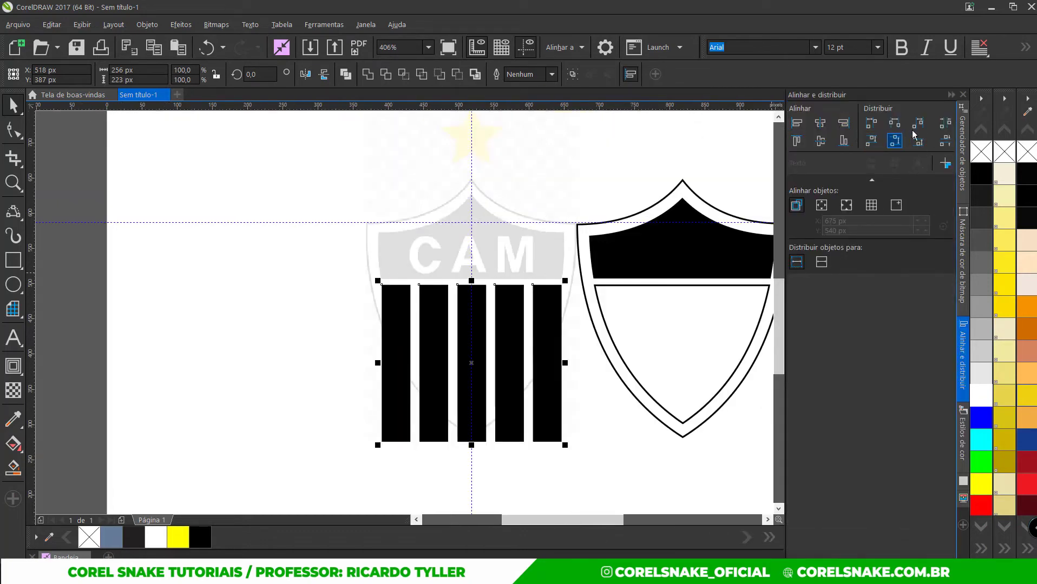
left_click(944, 124)
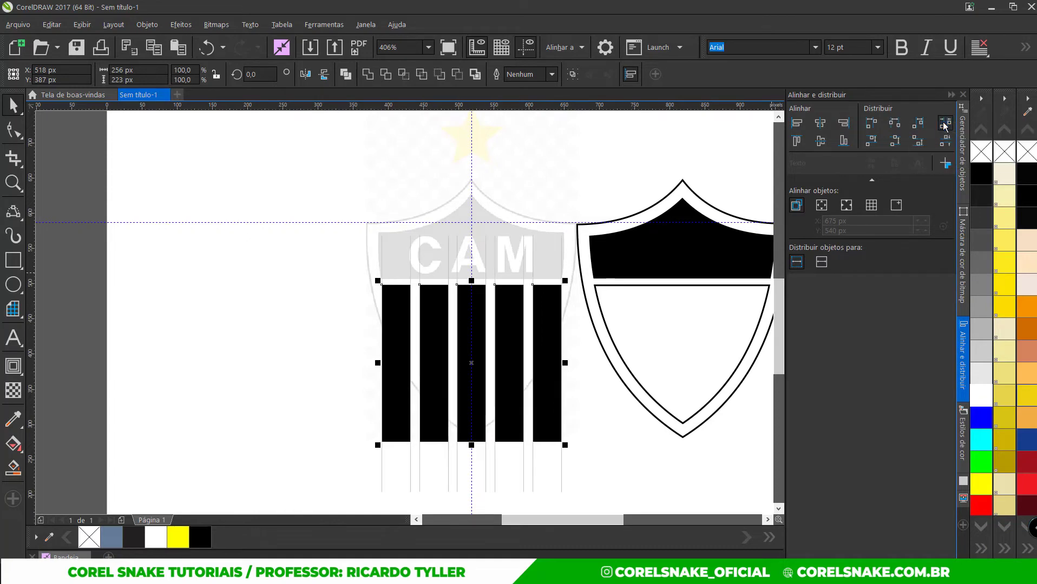
left_click(950, 96)
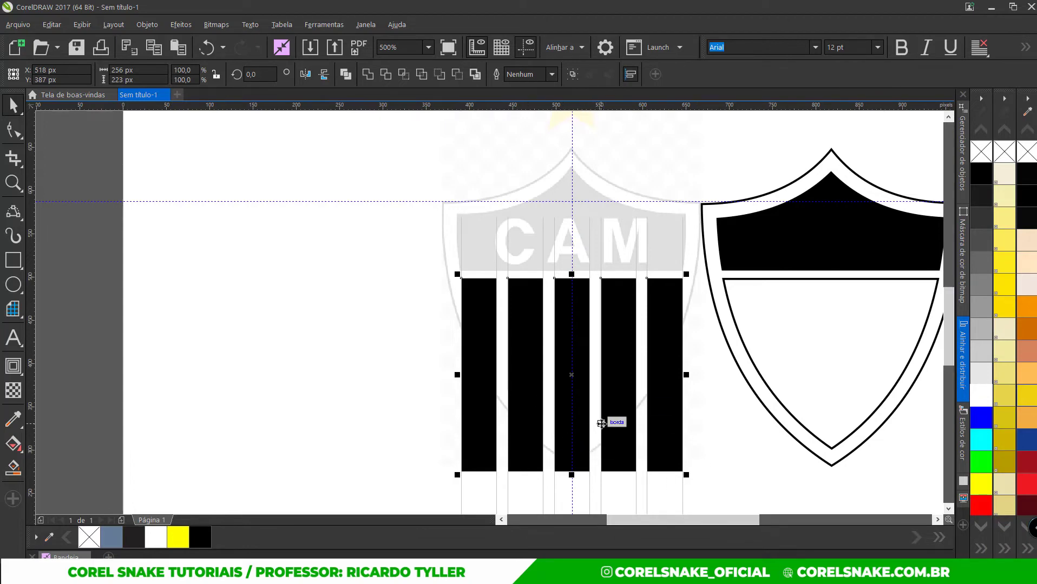
left_click(422, 363)
Move the five black stripes 300 px to the right onto the vector shield and group them
scroll(442, 346, "down", 1)
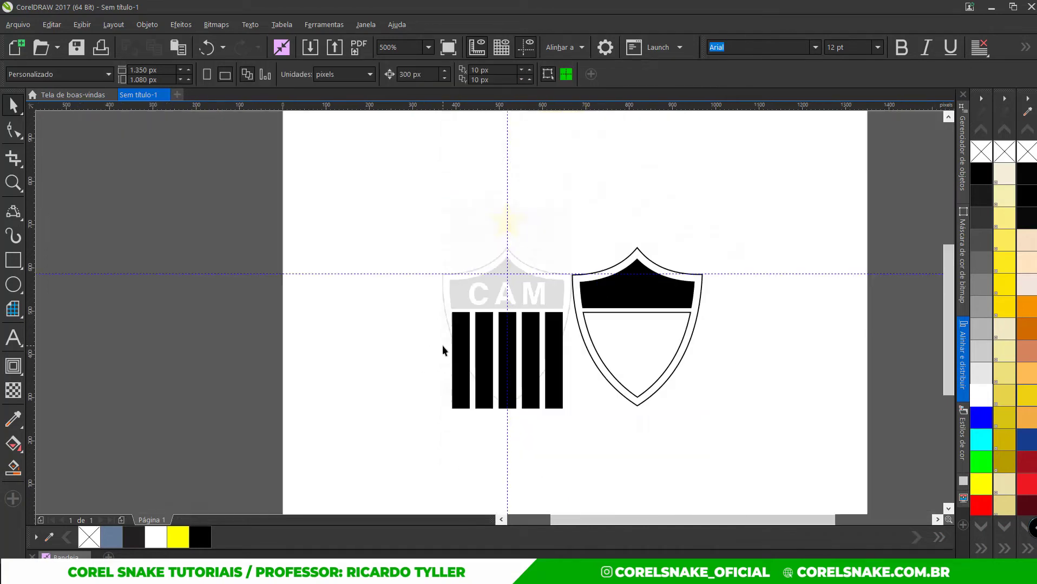
left_click_drag(589, 426, 589, 426)
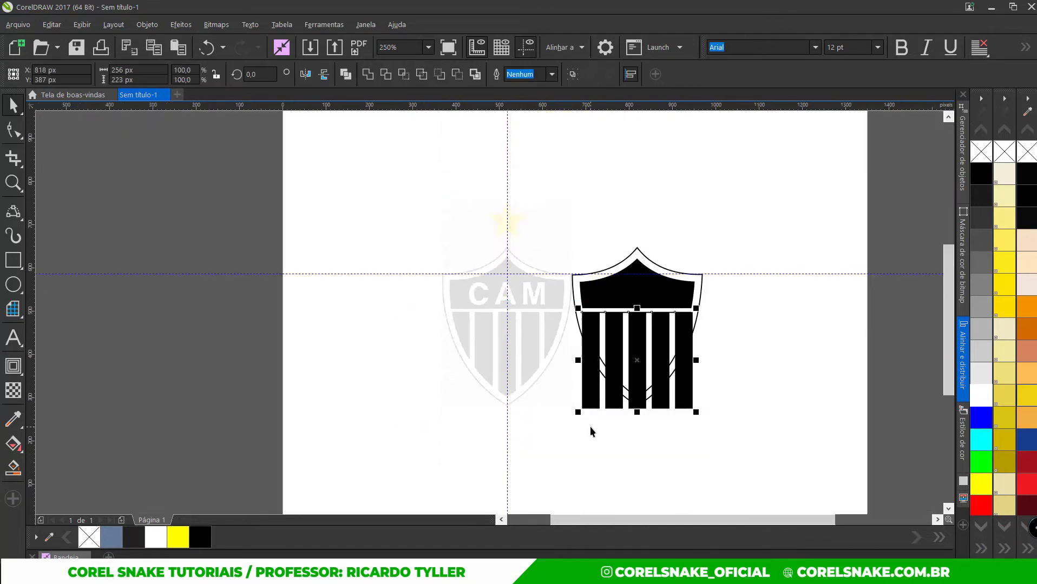
scroll(626, 399, "up", 1)
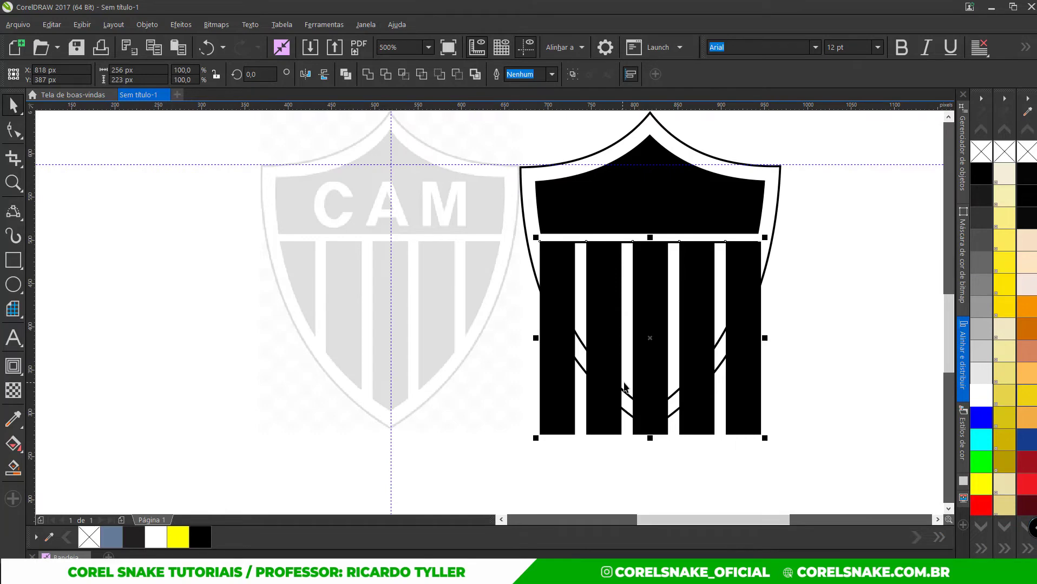
key("ctrl+g")
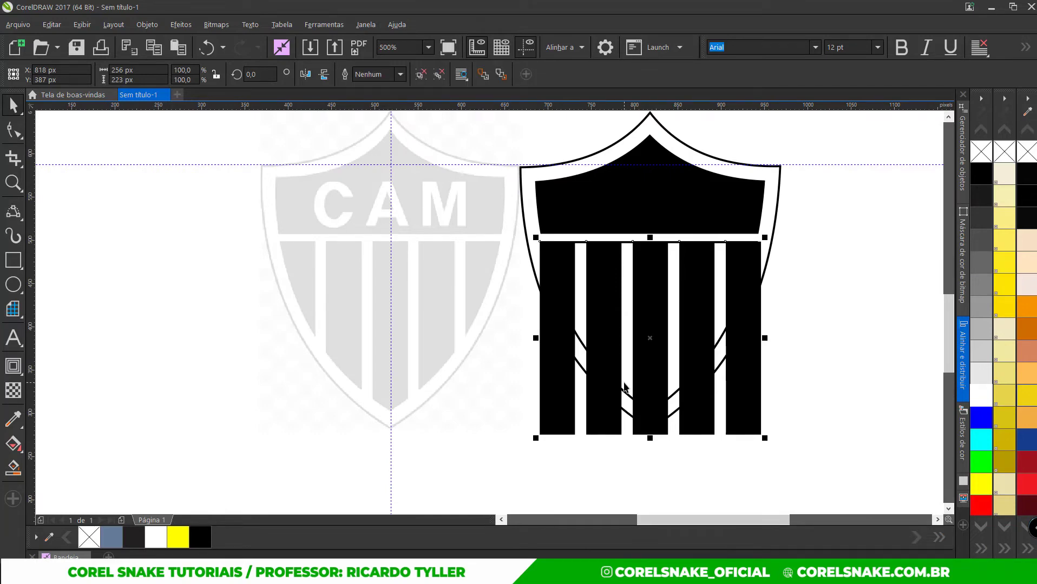
PowerClip the grouped stripes inside the shield's lower inner shape and remove that shape's outline
right_click(603, 339)
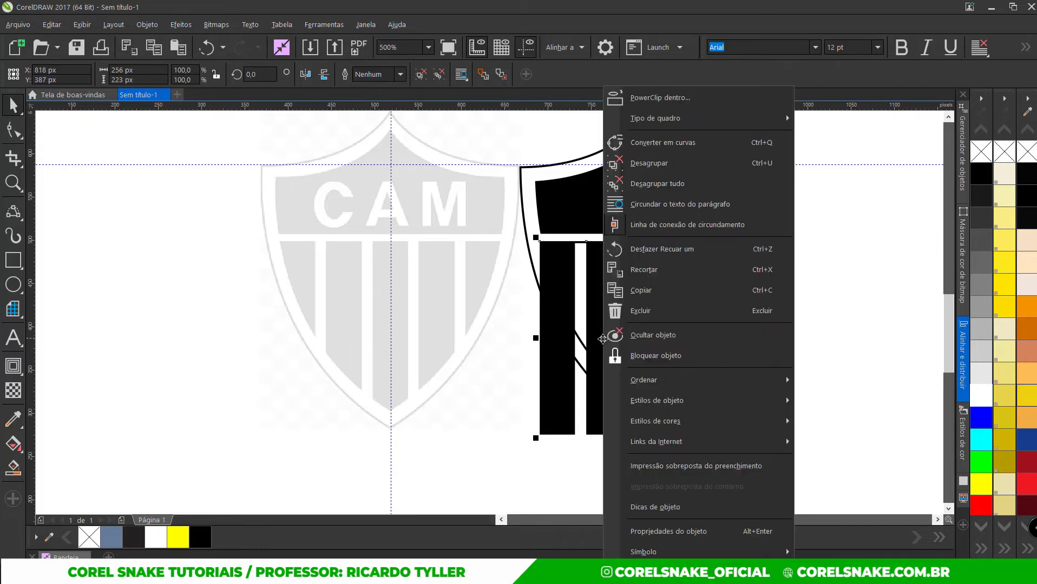
left_click(644, 106)
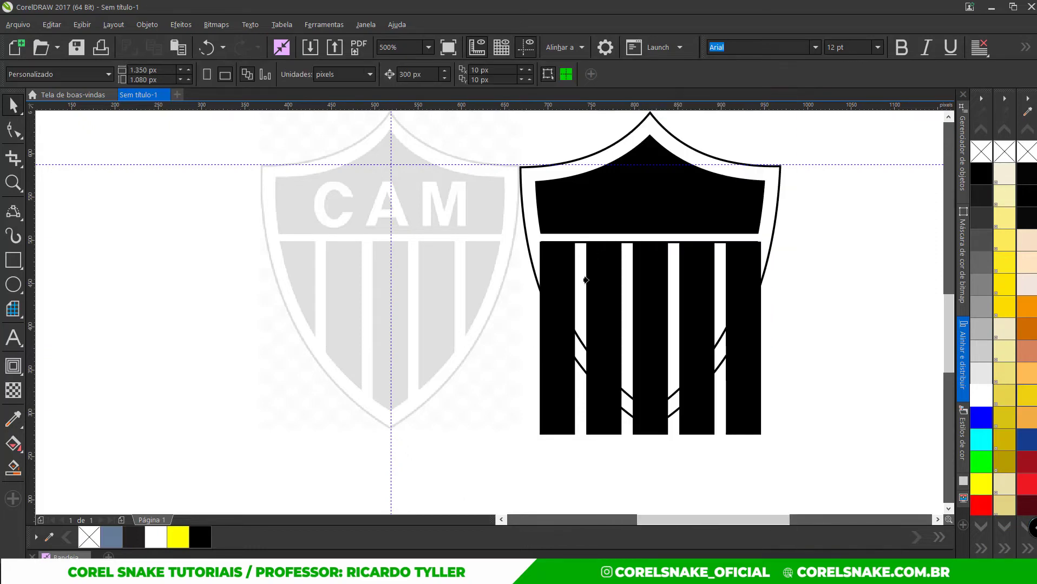
left_click(576, 277)
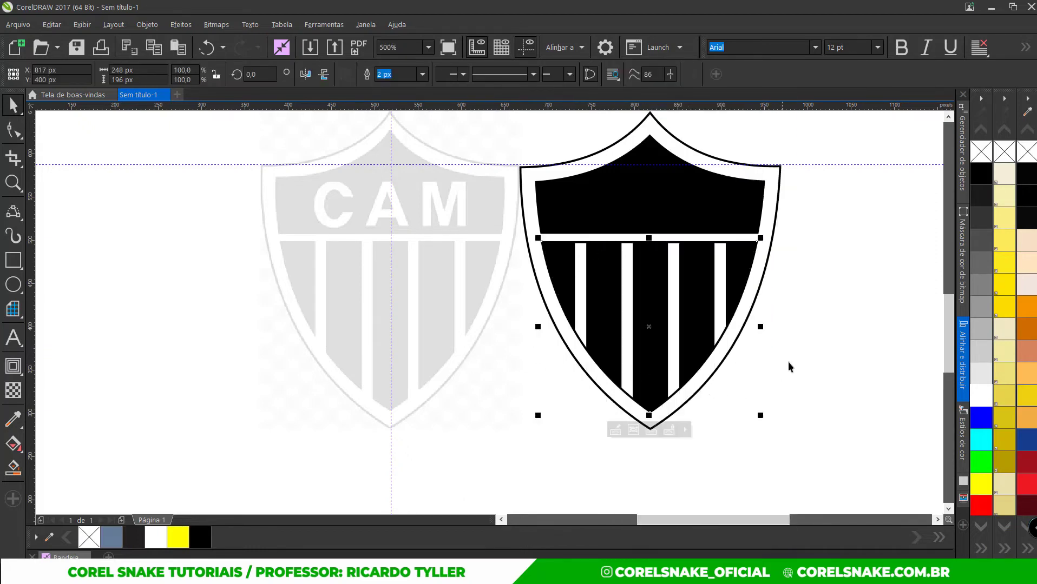
right_click(981, 152)
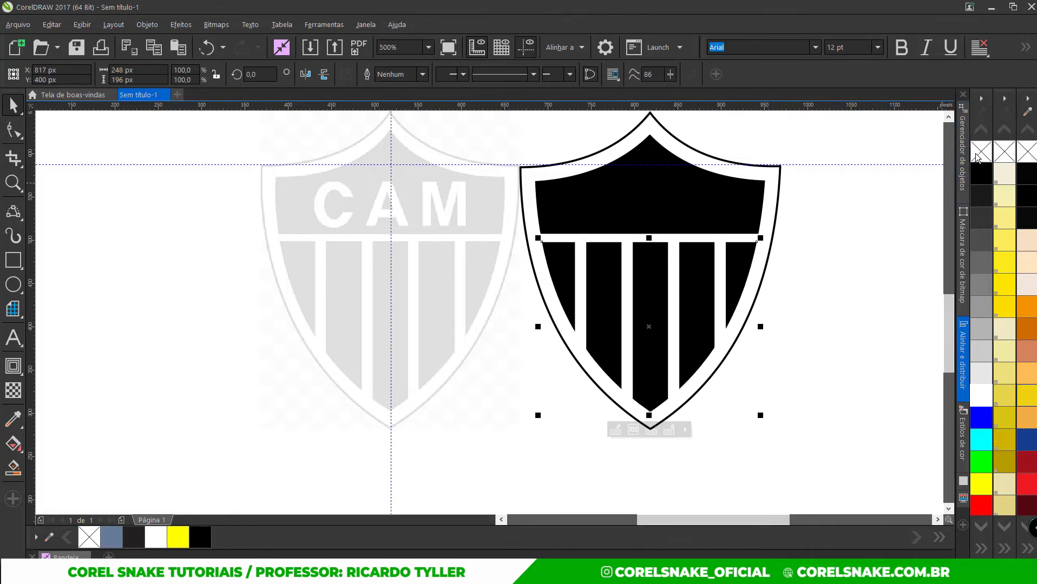
left_click(807, 300)
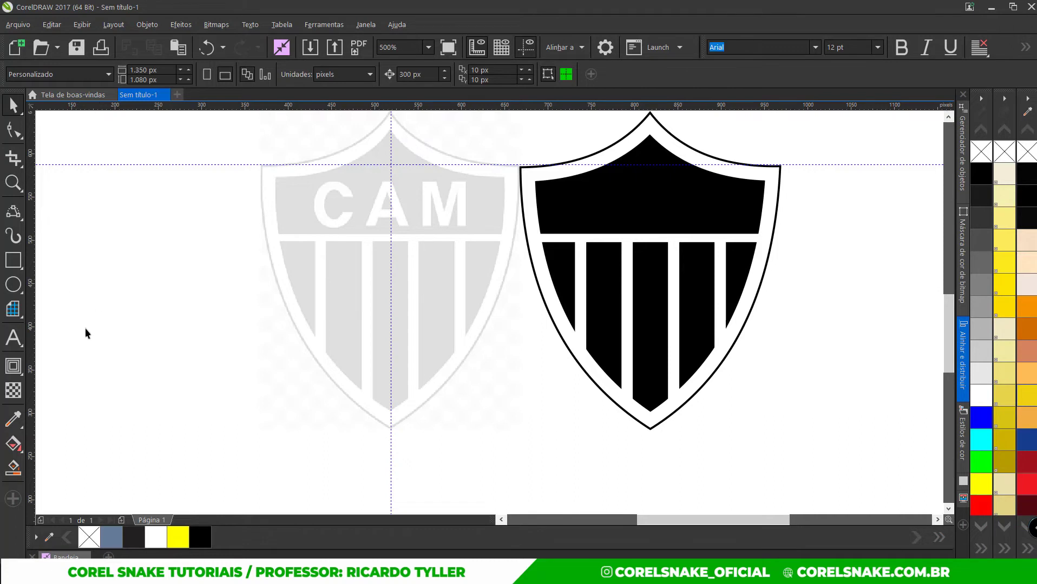
Add the artistic text CAM beside the reference shield at 24 pt and set its font to Arial Negrito
left_click(13, 338)
left_click(125, 356)
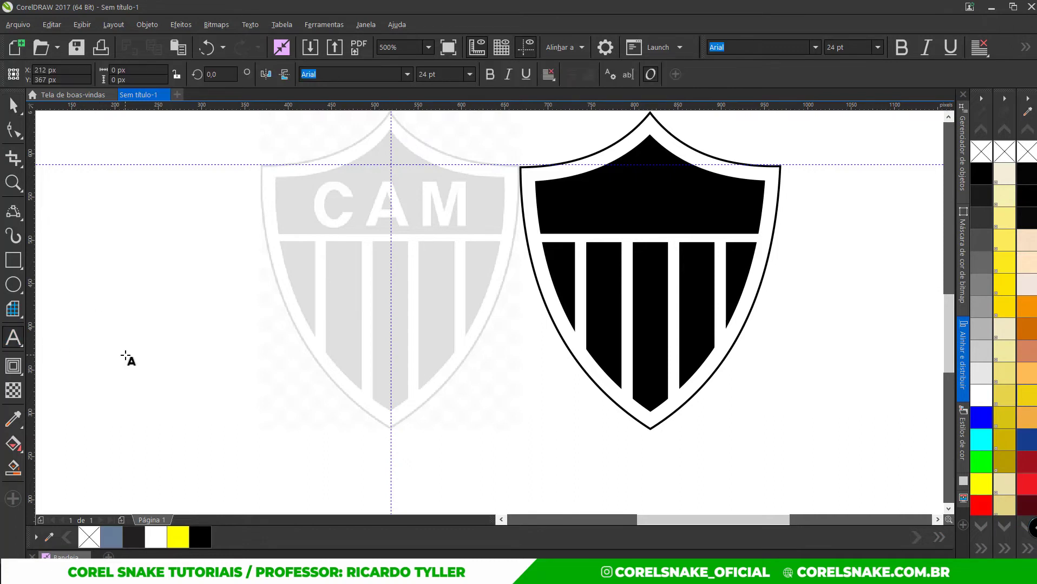
type("C")
key("BackSpace")
type("CAM")
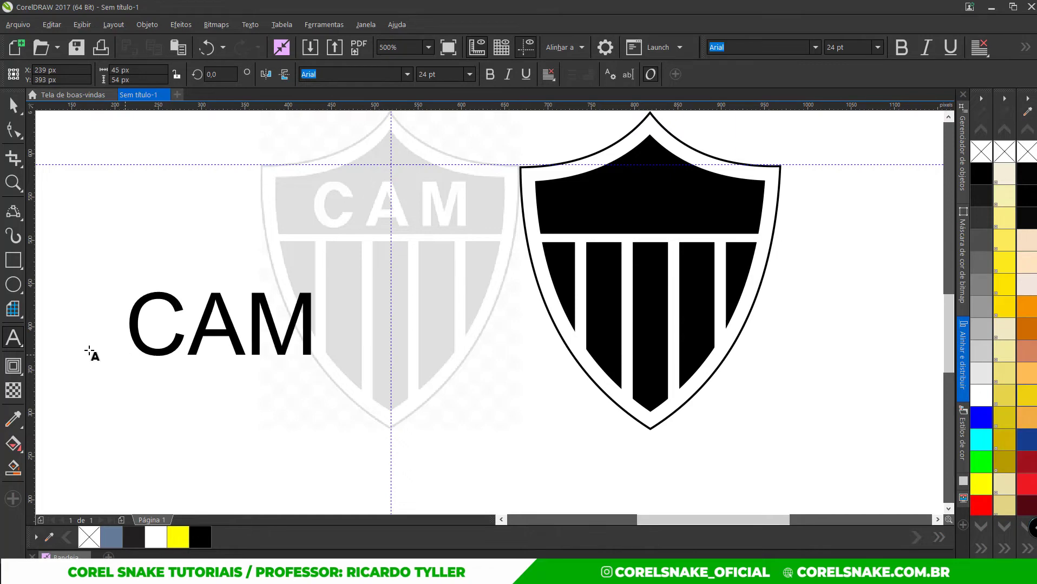
left_click(13, 105)
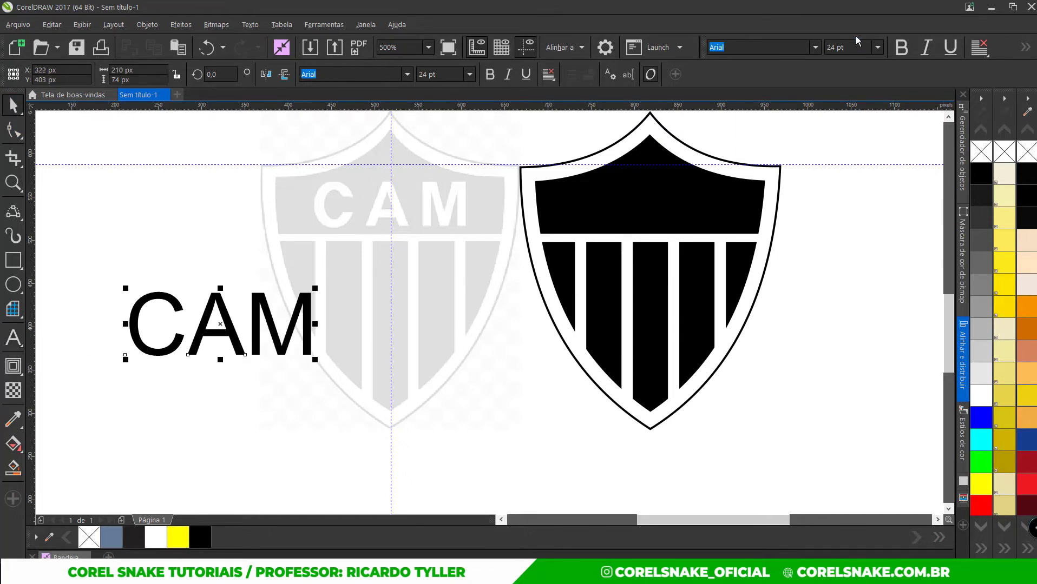
left_click(815, 47)
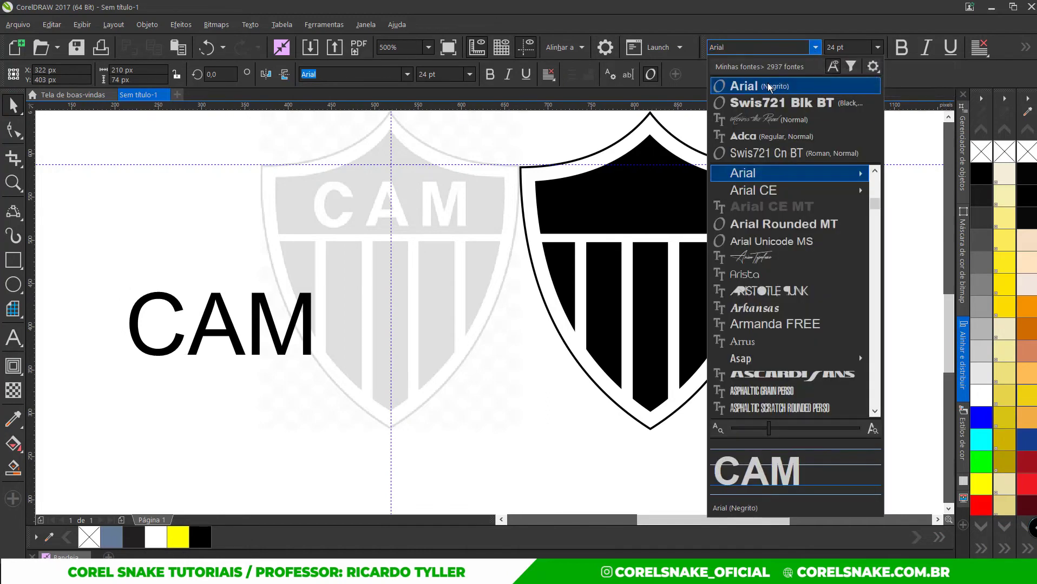
left_click(797, 88)
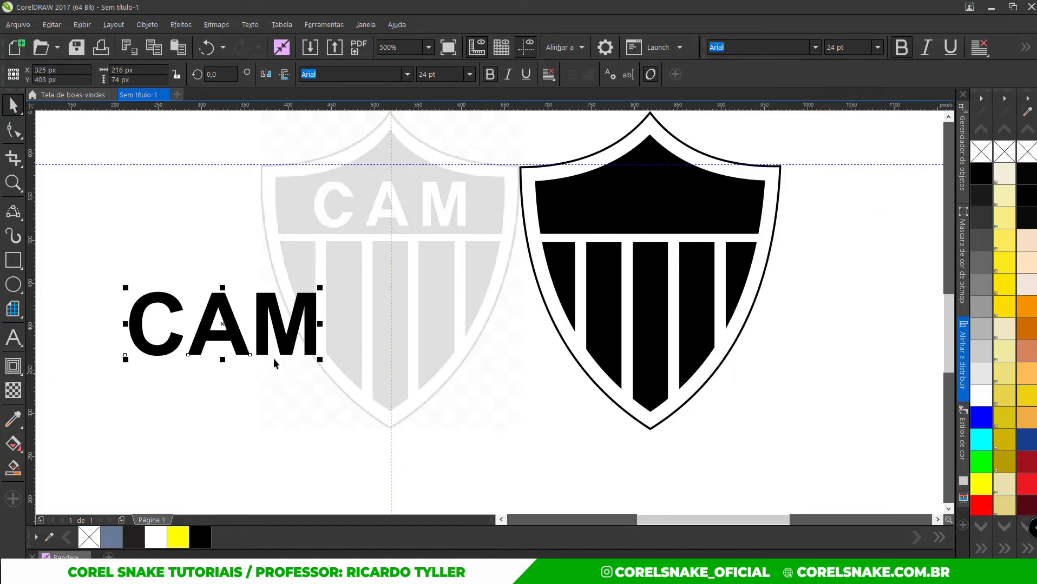
Move the CAM text just below the reference lettering and place horizontal guidelines at the top and bottom of the reference letters
left_click_drag(266, 327, 447, 278)
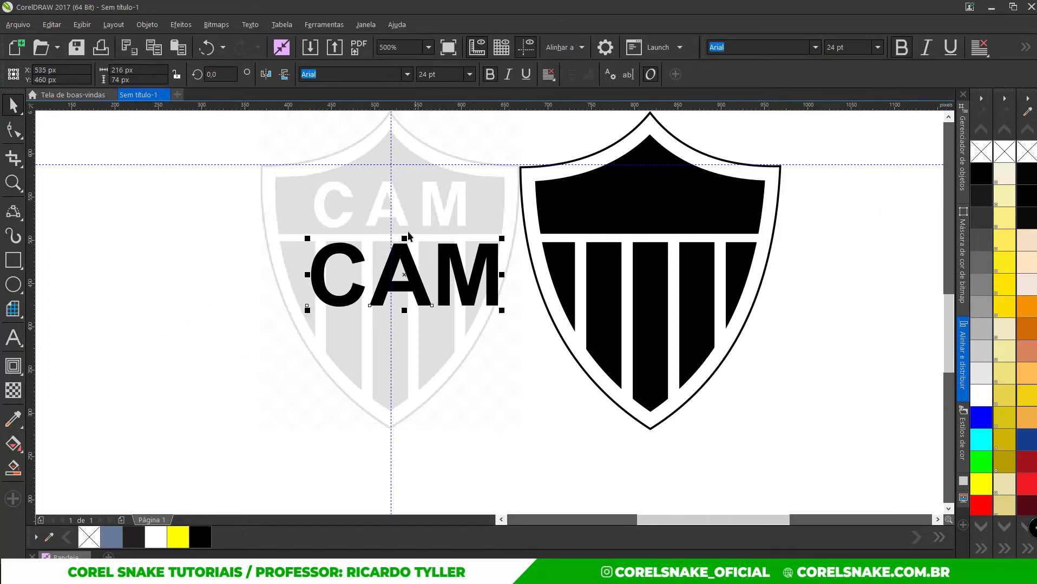
scroll(401, 212, "up", 1)
left_click_drag(376, 112, 408, 247)
left_click(410, 320)
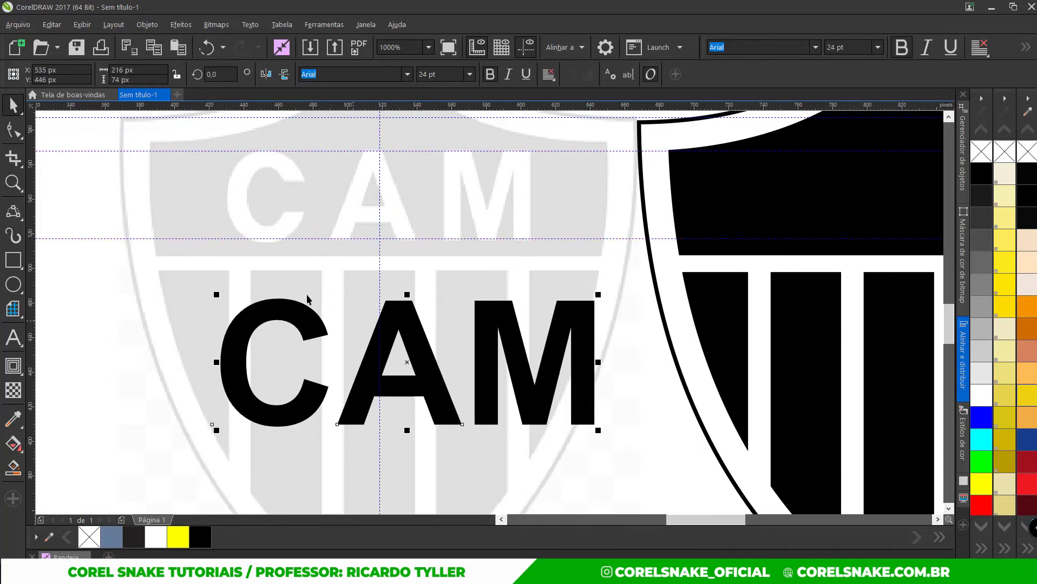
scroll(294, 235, "up", 2)
mouse_move(285, 245)
left_mouse_down()
mouse_move(278, 271)
mouse_move(289, 259)
left_mouse_up()
scroll(325, 250, "down", 2)
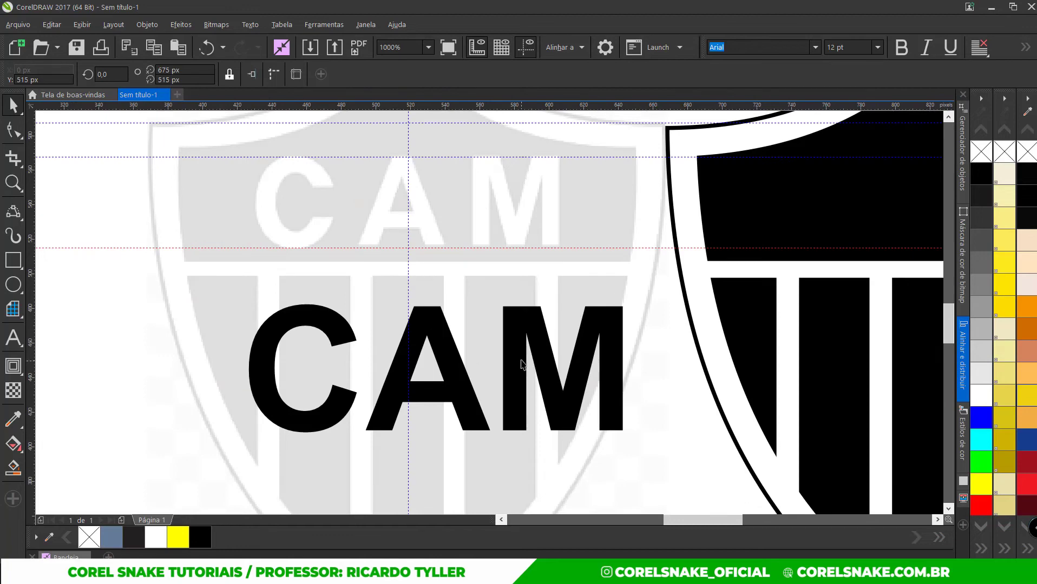
Enable snapping to guidelines, align the CAM text to the upper guideline and scale it to 17,409 pt to fit between both guidelines
left_click_drag(521, 365, 521, 216)
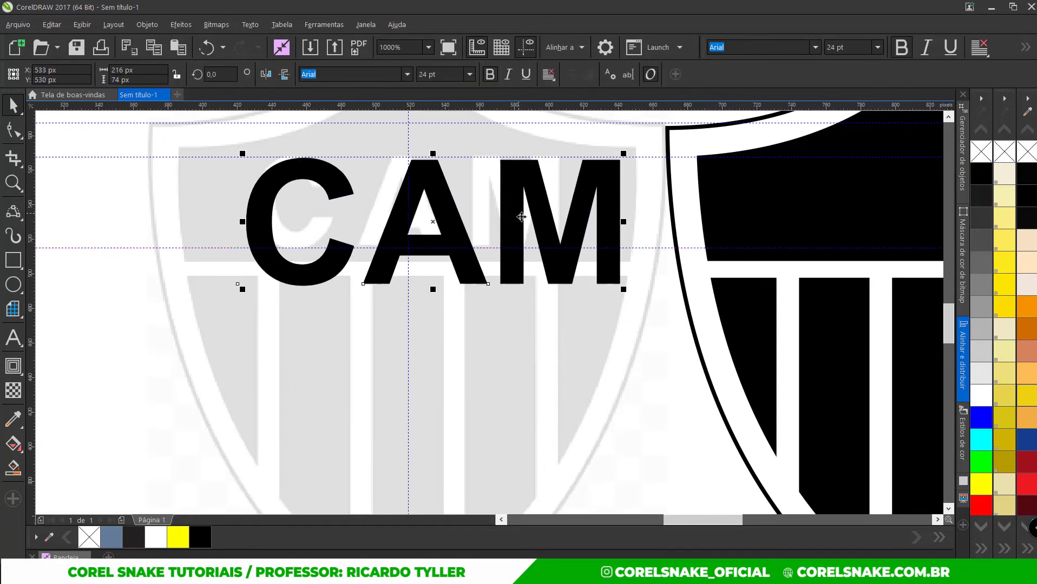
left_click(564, 47)
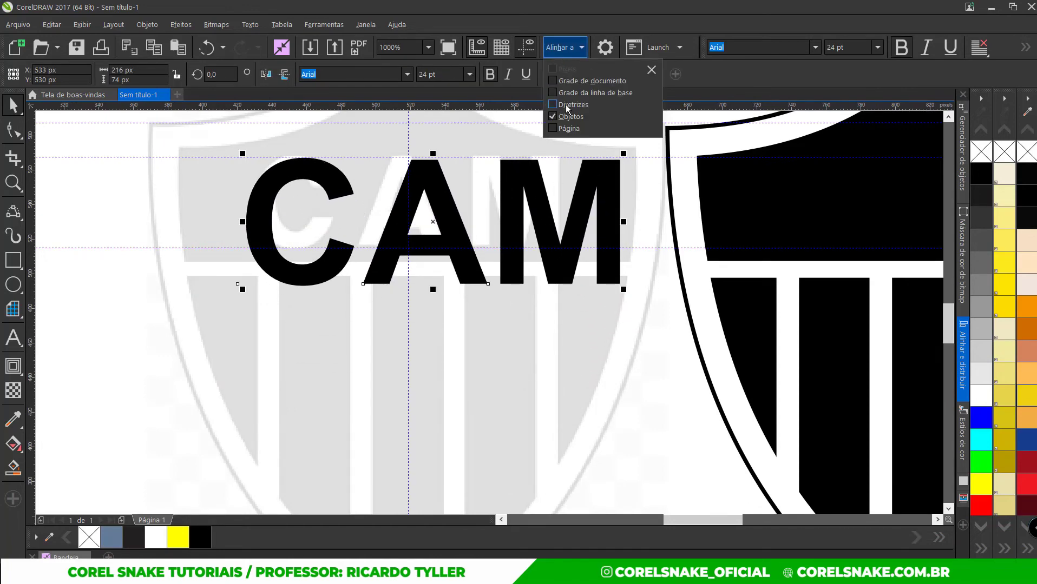
scroll(523, 165, "up", 1)
left_click_drag(524, 166, 522, 153)
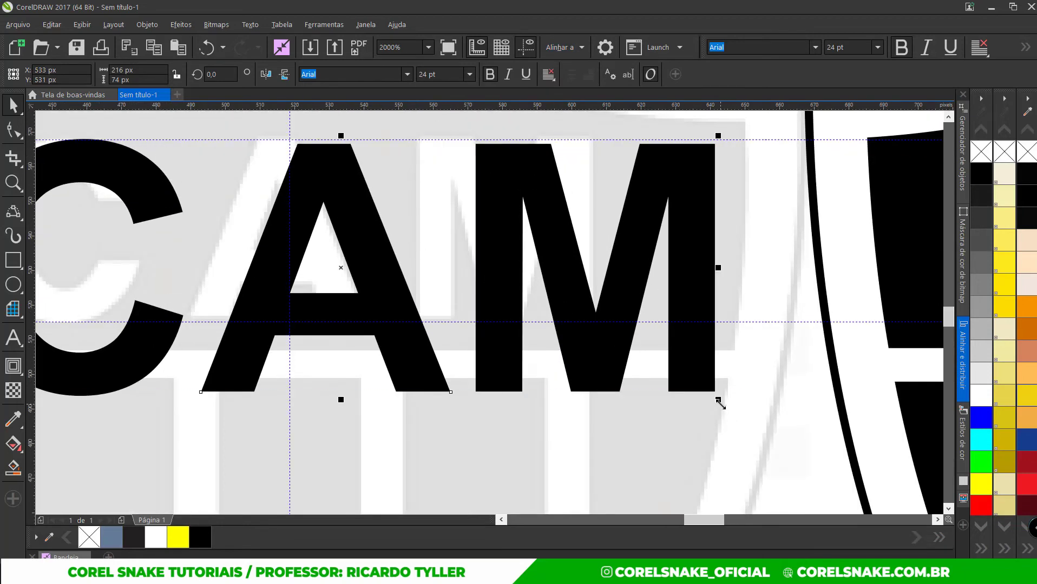
left_click_drag(718, 400, 597, 334)
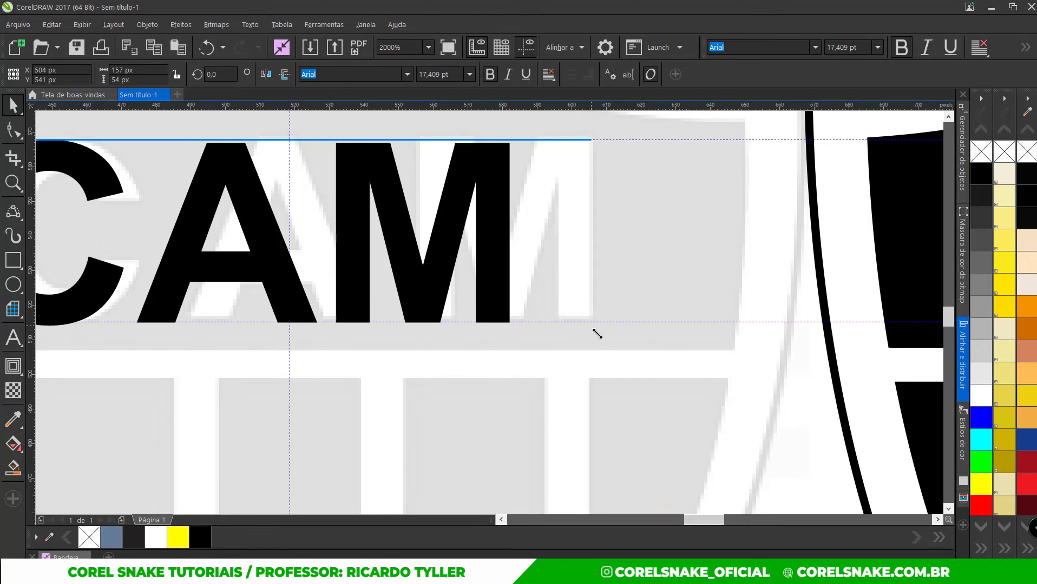
left_click_drag(597, 333, 590, 343)
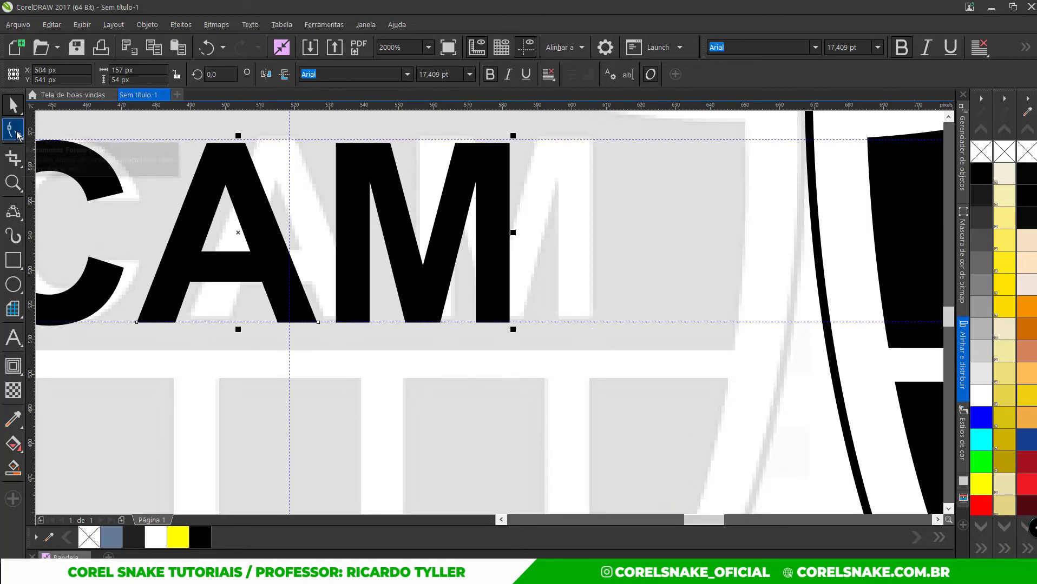
Align the text's C with the reference C and widen the letter spacing until the A and M match the reference
left_click_drag(185, 250, 199, 249)
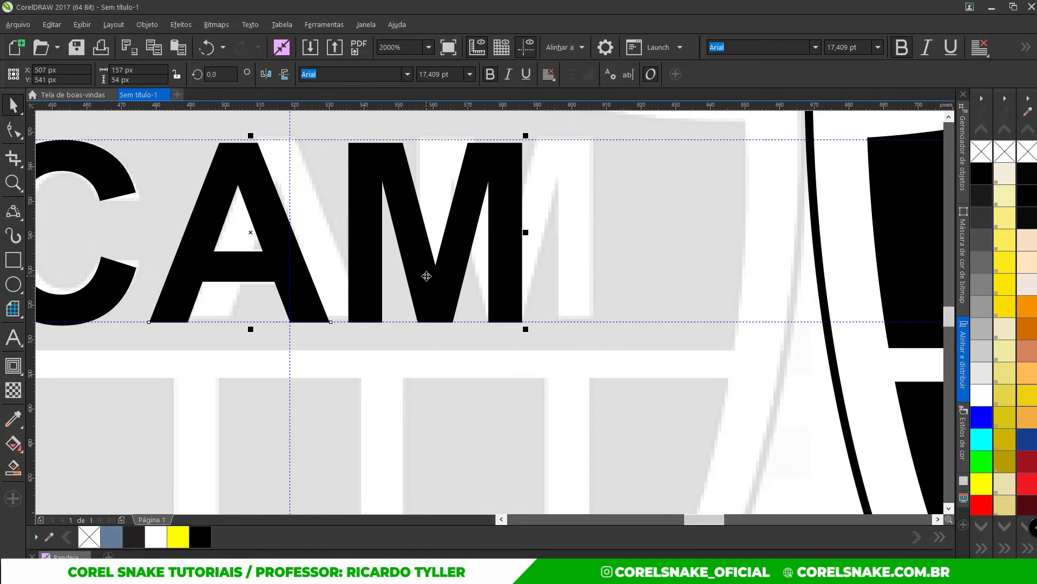
scroll(336, 274, "down", 2)
scroll(276, 255, "up", 2)
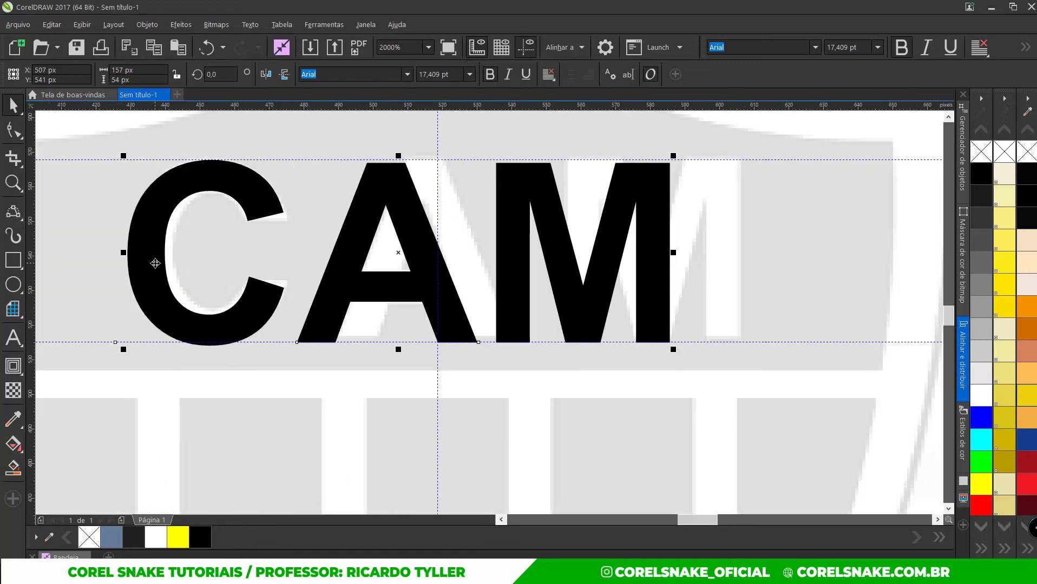
left_click_drag(165, 264, 159, 263)
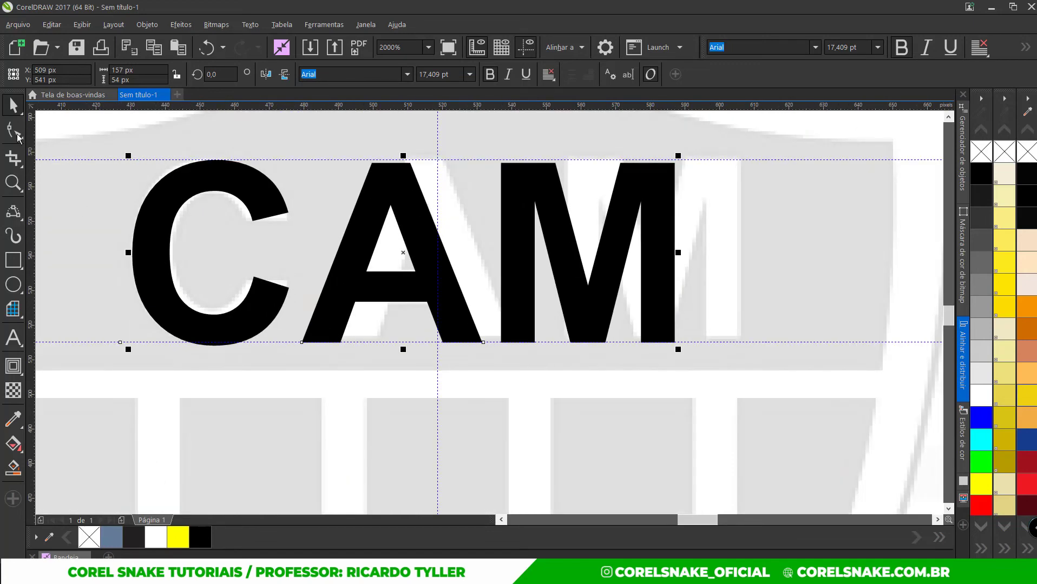
key("F10")
left_click_drag(679, 351, 739, 353)
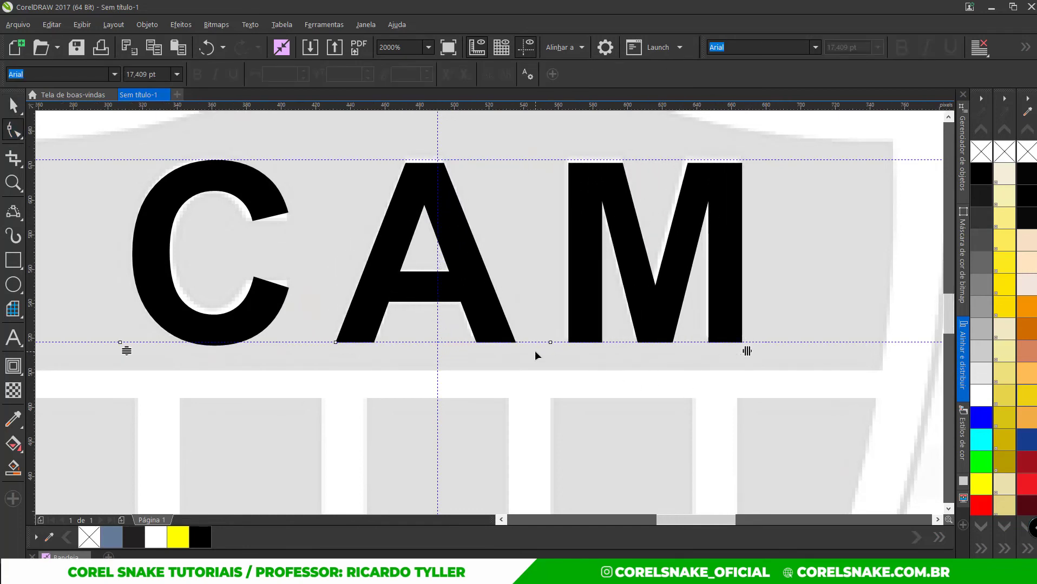
scroll(534, 350, "down", 2)
Move the CAM text 300 px to the right onto the vector shield's black upper field and fill it white
left_click(14, 105)
scroll(227, 188, "down", 5)
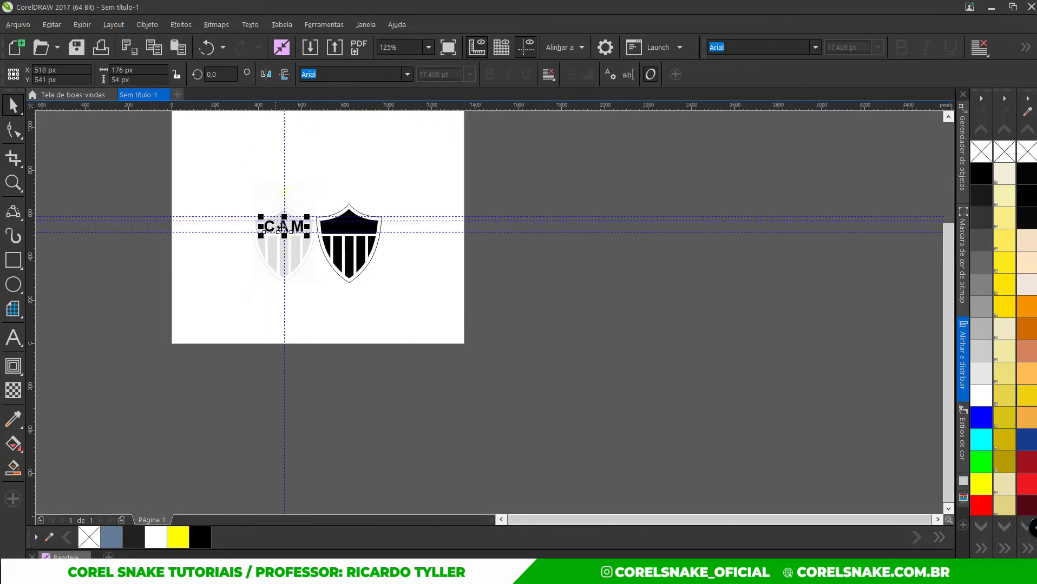
scroll(180, 511, "up", 4)
left_click(158, 540)
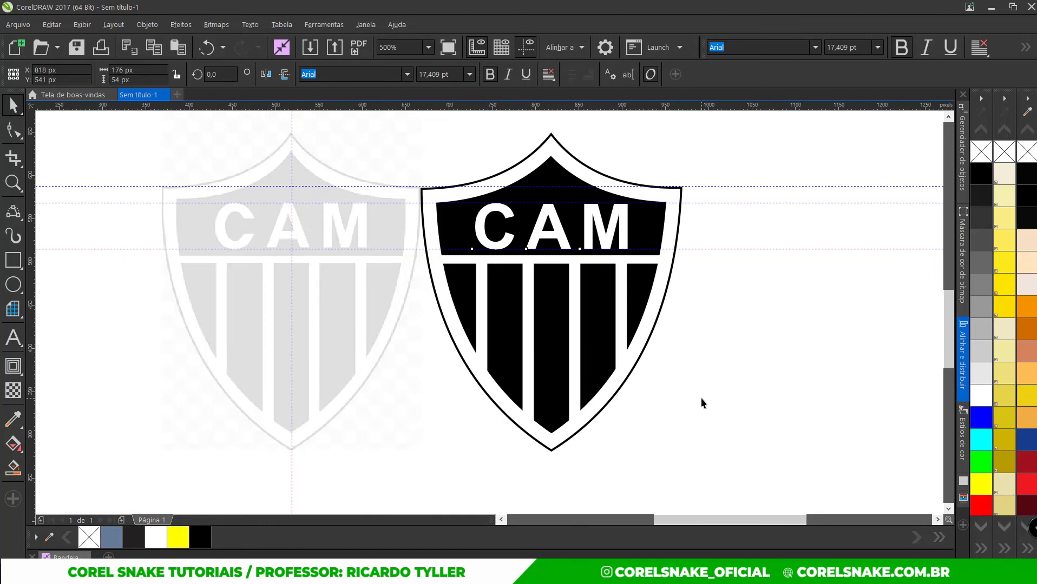
left_click(701, 398)
Draw a five-pointed star about 81 by 77 px over the faded star of the reference bitmap
scroll(591, 426, "down", 4)
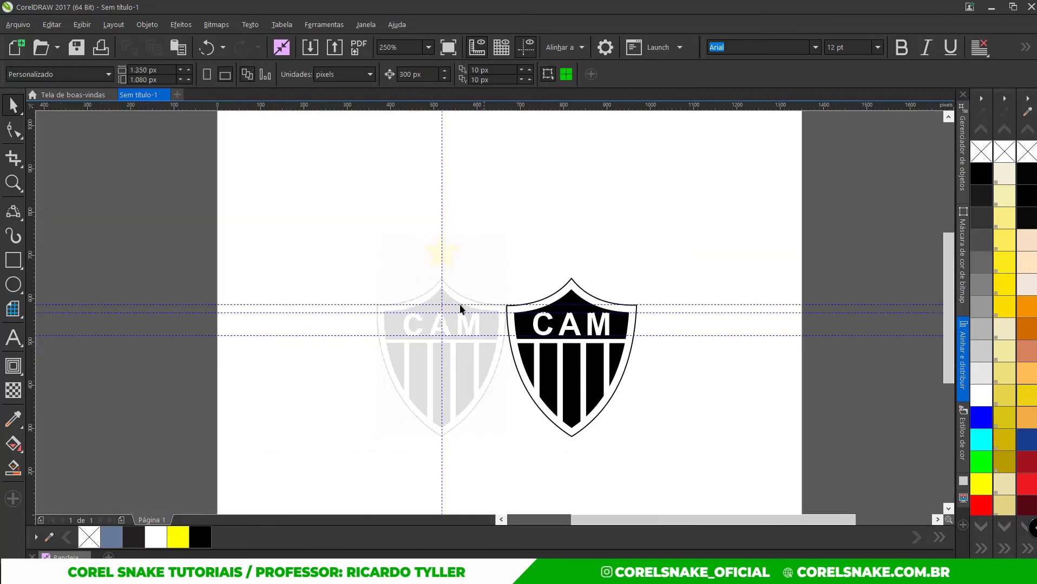
scroll(458, 308, "up", 5)
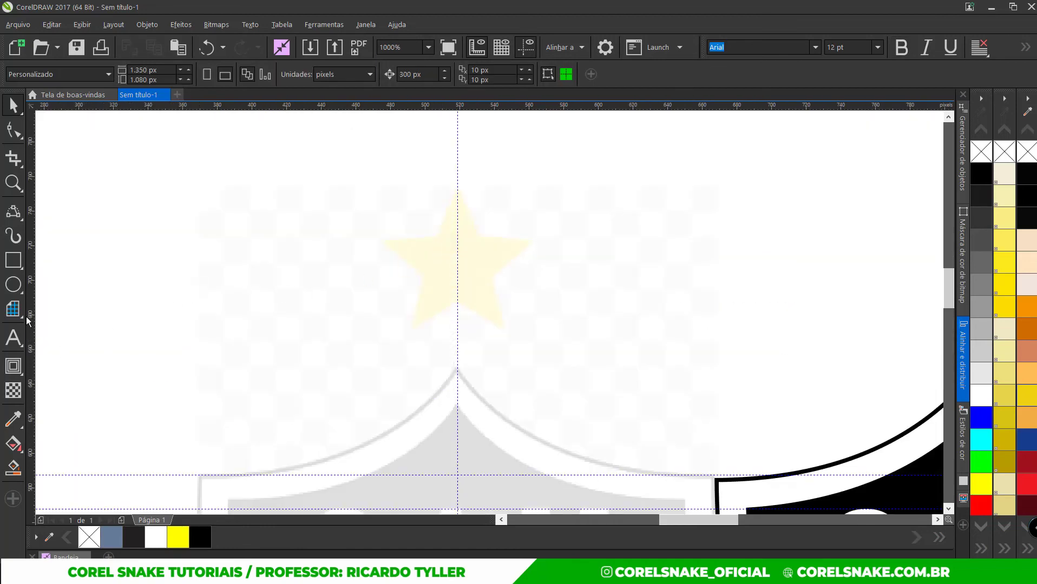
left_click(16, 284)
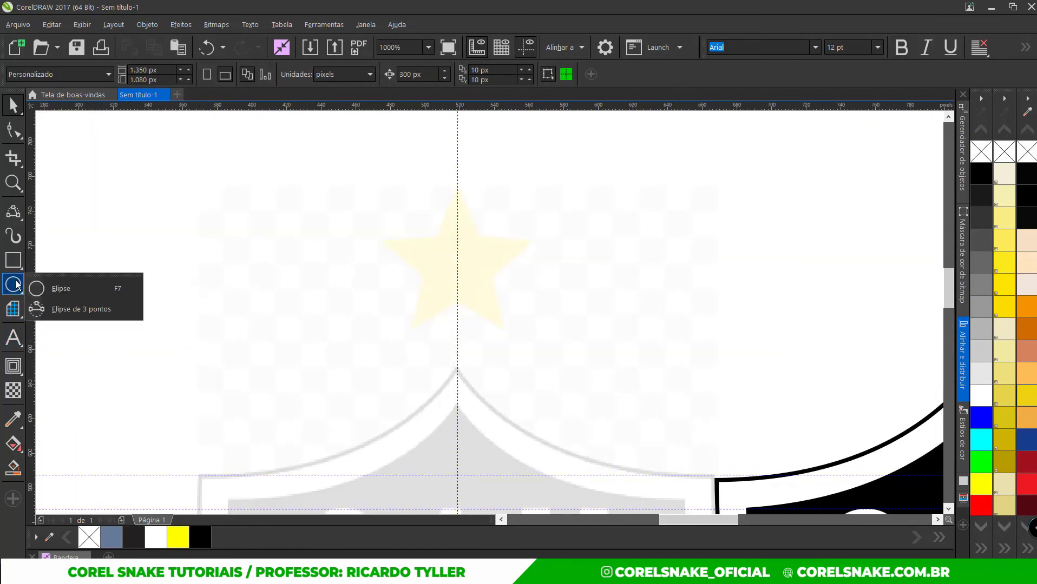
left_click(13, 310)
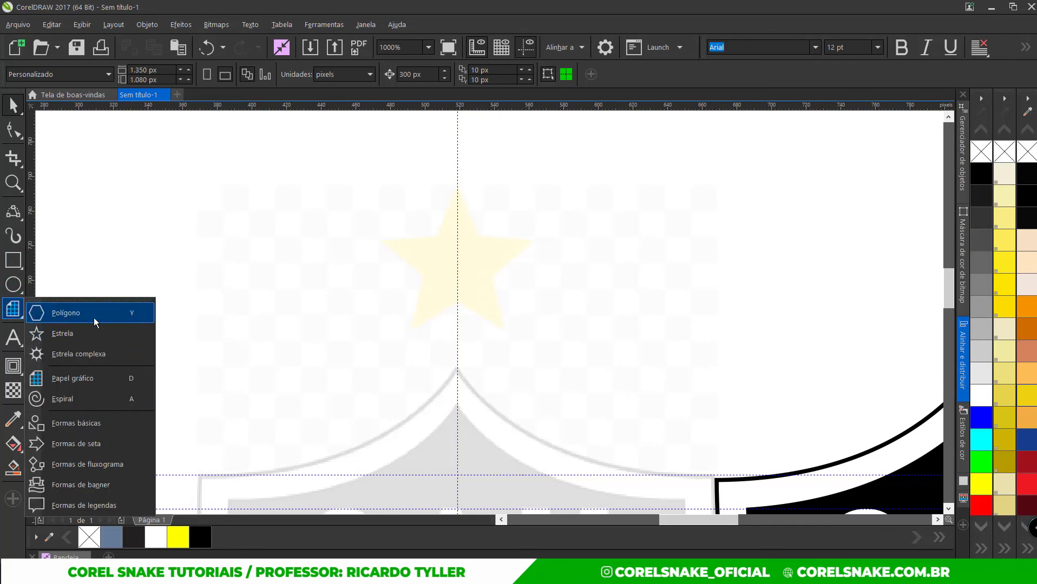
left_click(74, 335)
left_click_drag(379, 222, 527, 363)
left_click(13, 105)
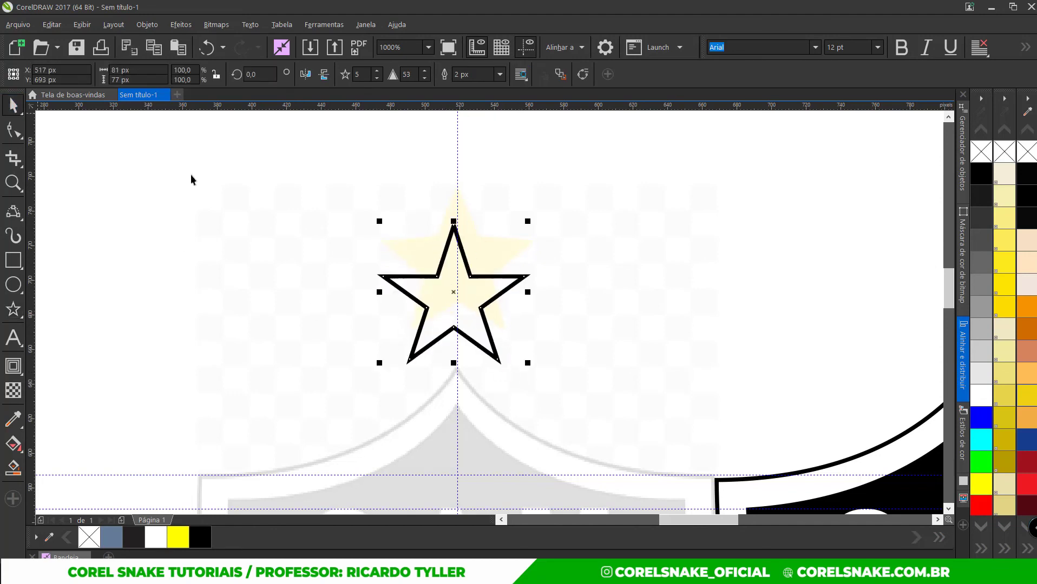
Move the star onto the reference star, scale it to about 85 by 81 px and centre it on the vertical guideline
left_click_drag(475, 293, 479, 257)
scroll(495, 327, "up", 2)
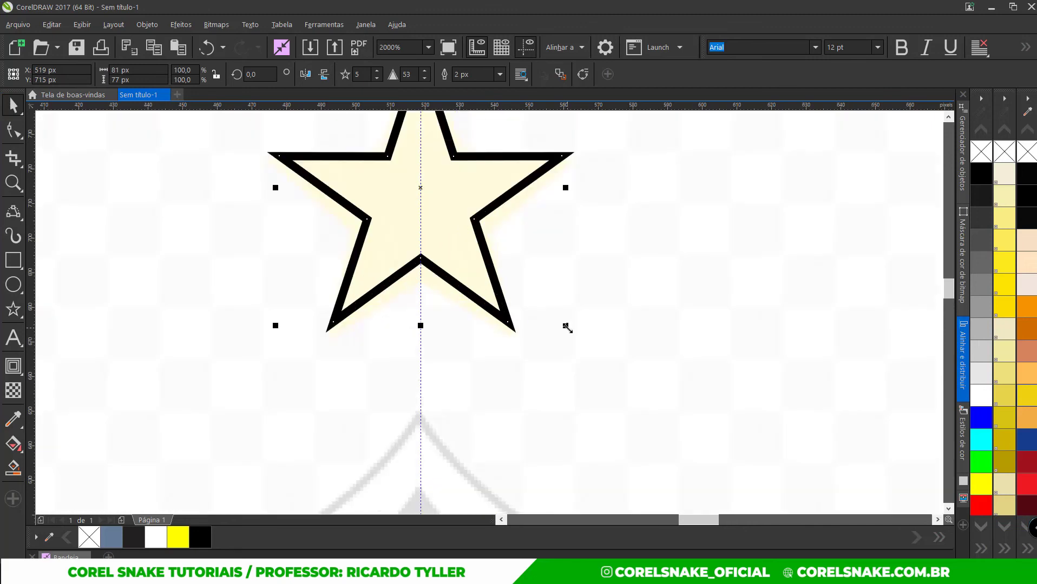
left_click_drag(567, 328, 577, 342)
left_click(534, 312)
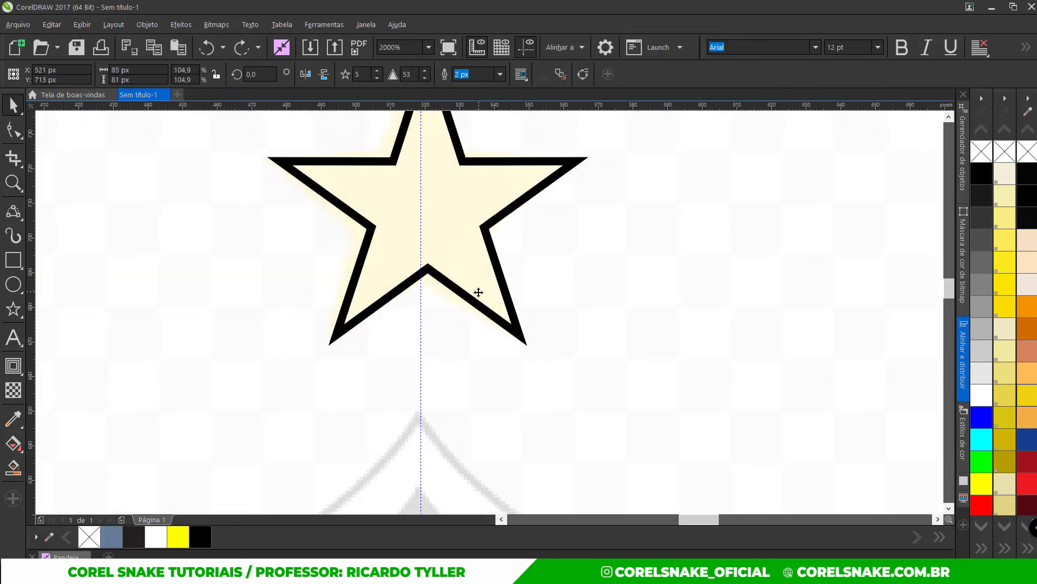
left_click(479, 296)
left_click_drag(479, 296, 475, 303)
Fill the star yellow and remove its outline
scroll(474, 302, "down", 6)
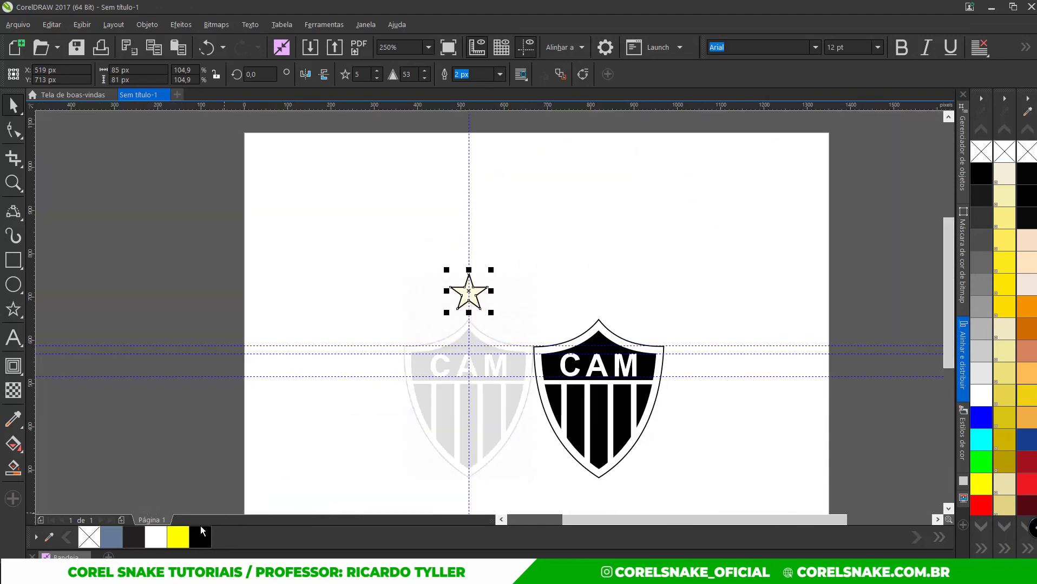
left_click(178, 532)
right_click(90, 533)
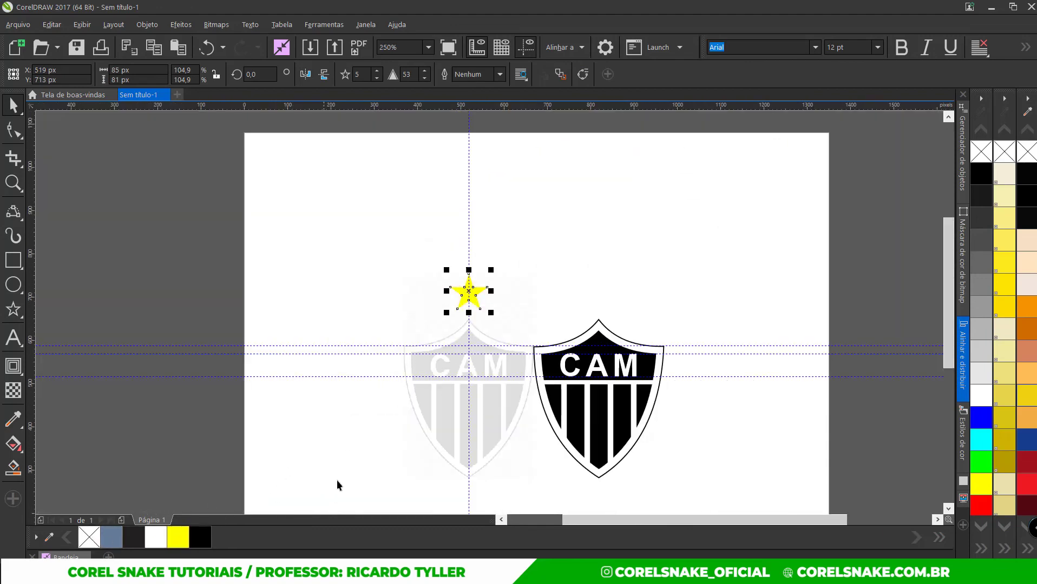
Align the yellow star horizontally with the centre of the vector shield
left_click(600, 331, "shift")
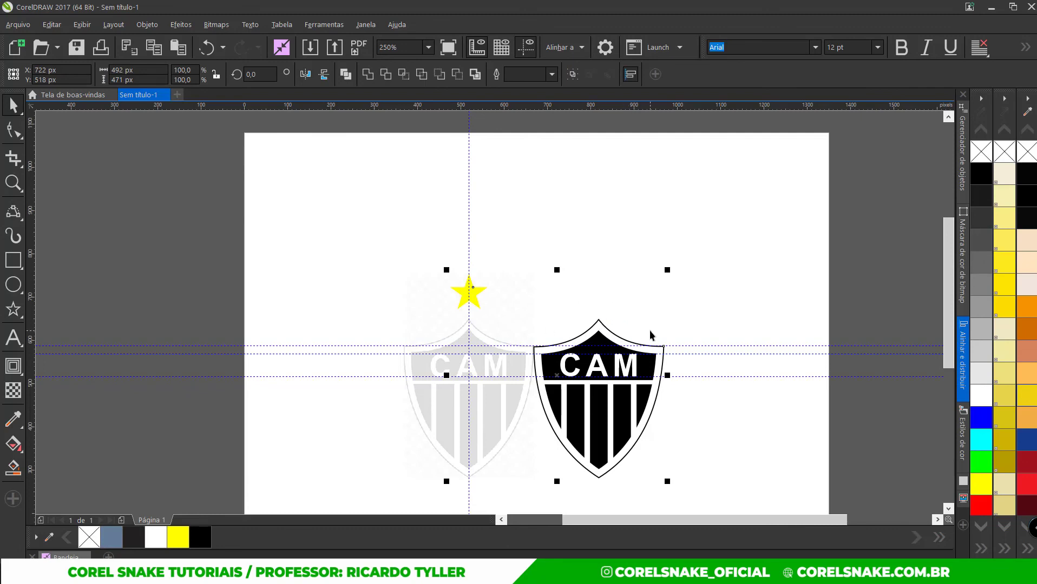
key("c")
left_click(736, 353)
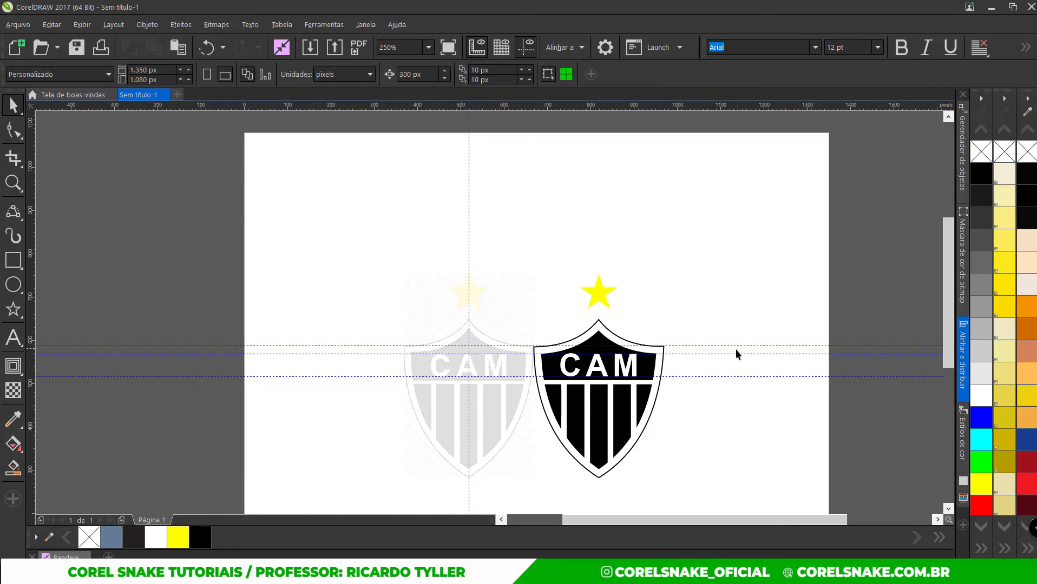
Delete the faded reference bitmap and hide the guidelines
left_click(494, 366)
key("Delete")
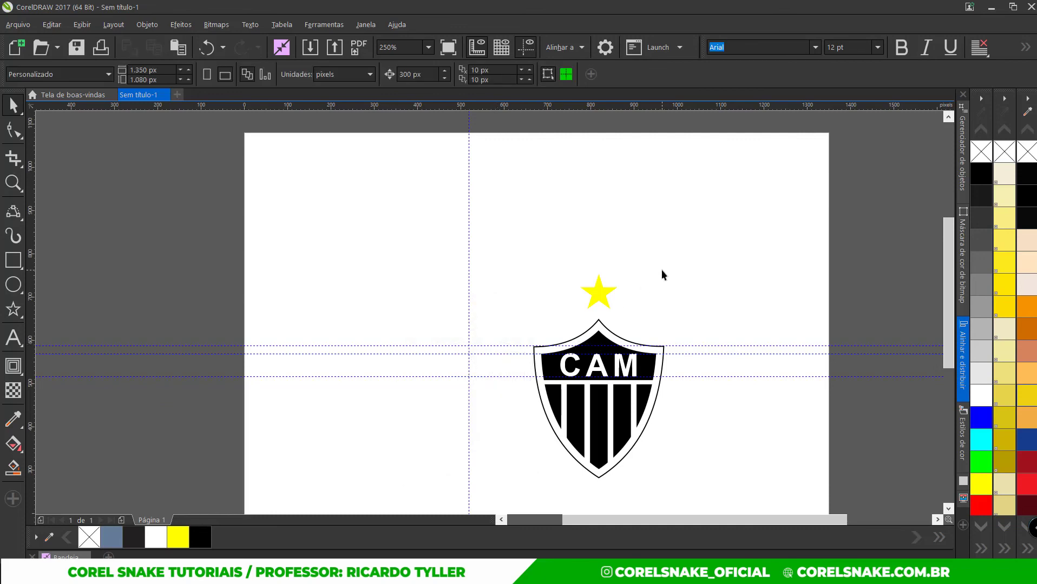
left_click(527, 48)
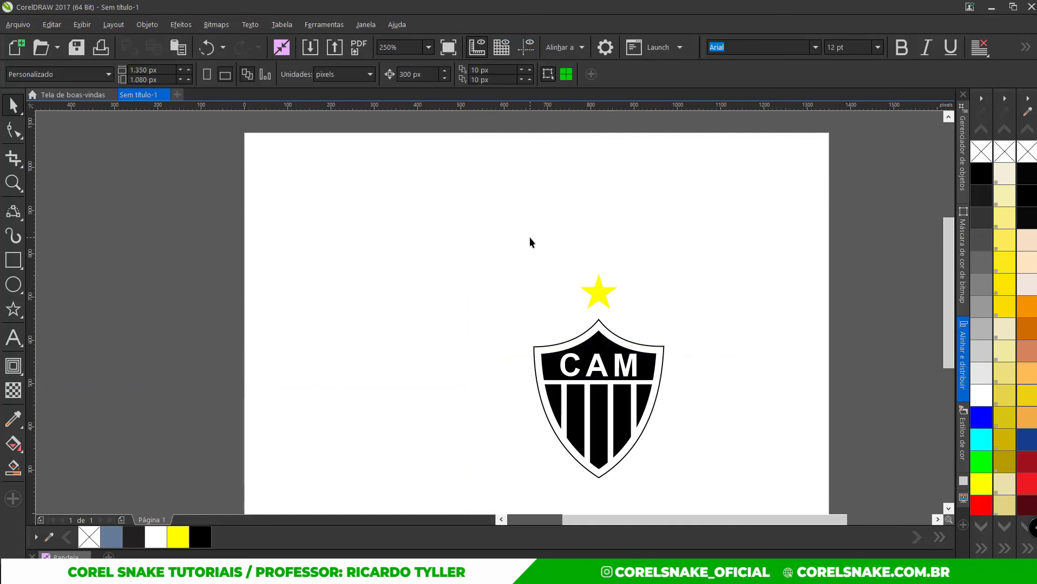
Fit the finished crest in the view and check it in a full-screen preview
key("F4")
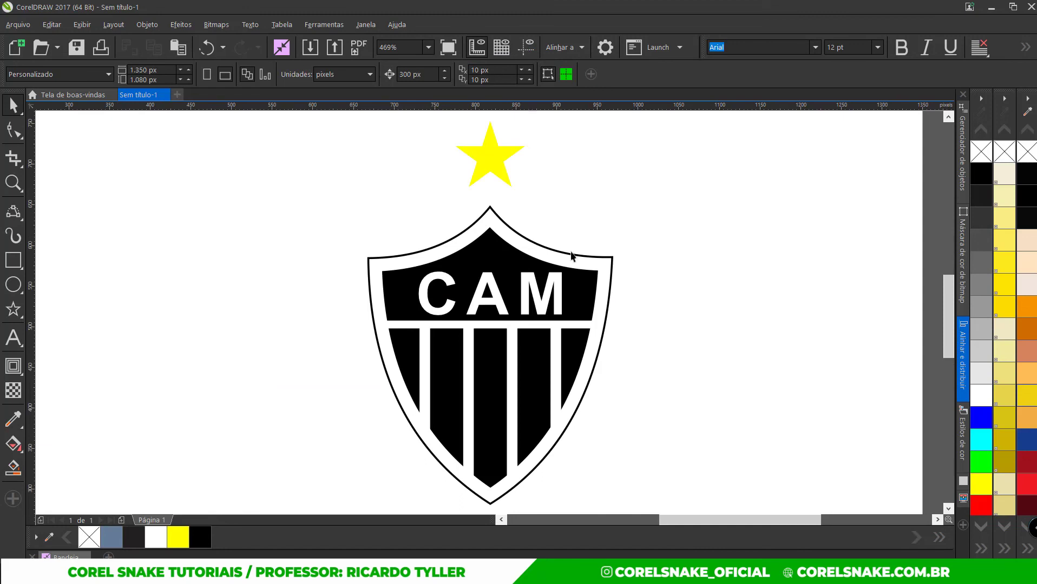
left_click(451, 50)
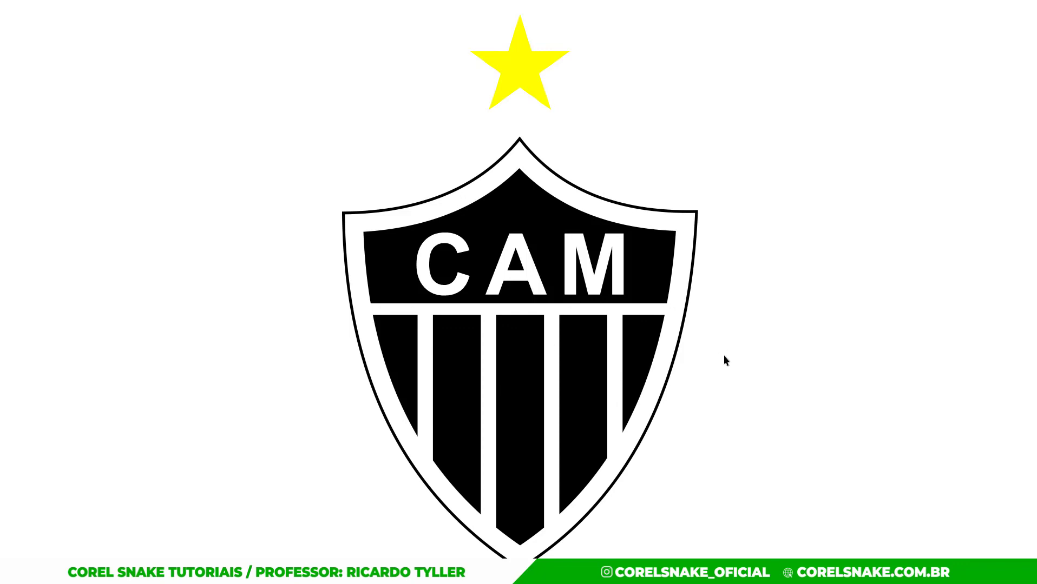
key("F9")
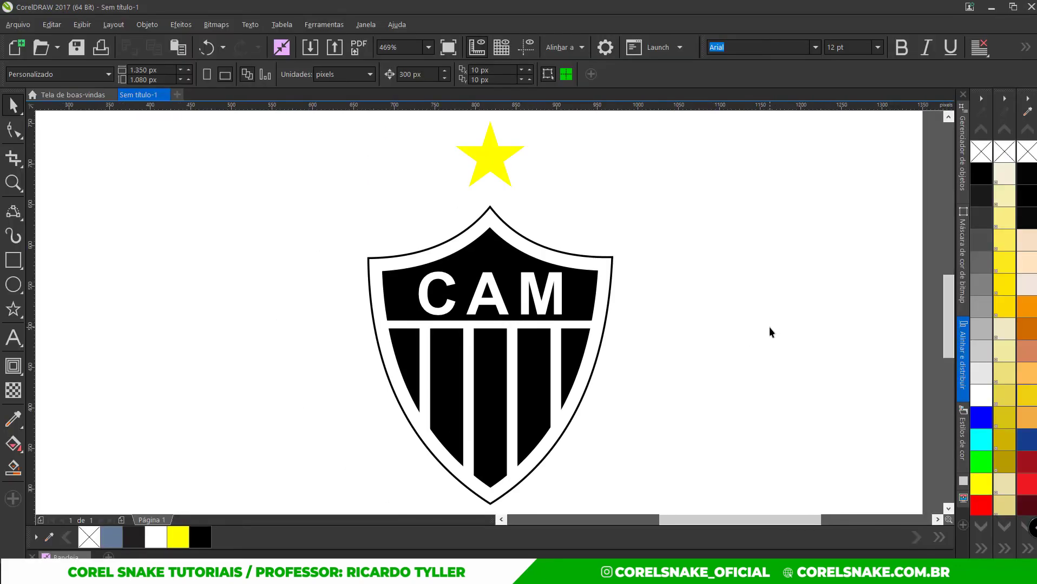